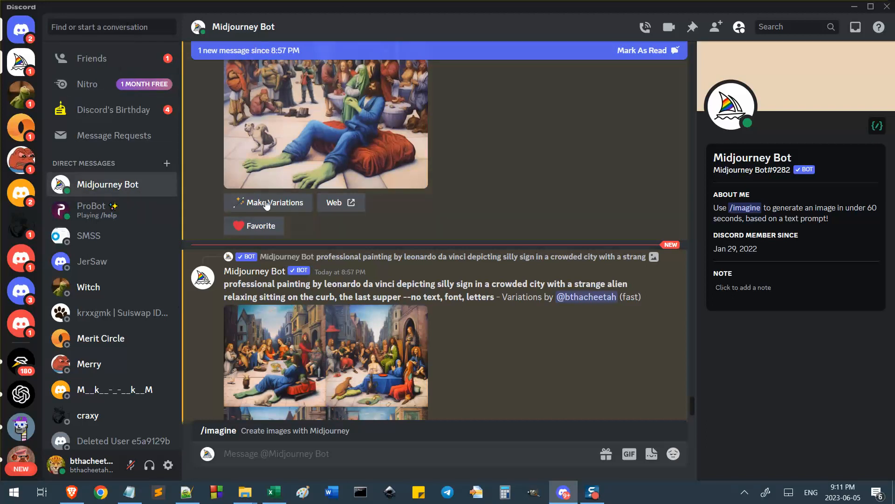
Look through the earlier image generations and prompts in the Midjourney Bot direct-message history, returning to the newest result
scroll(388, 337, "up", 3)
scroll(388, 336, "up", 10)
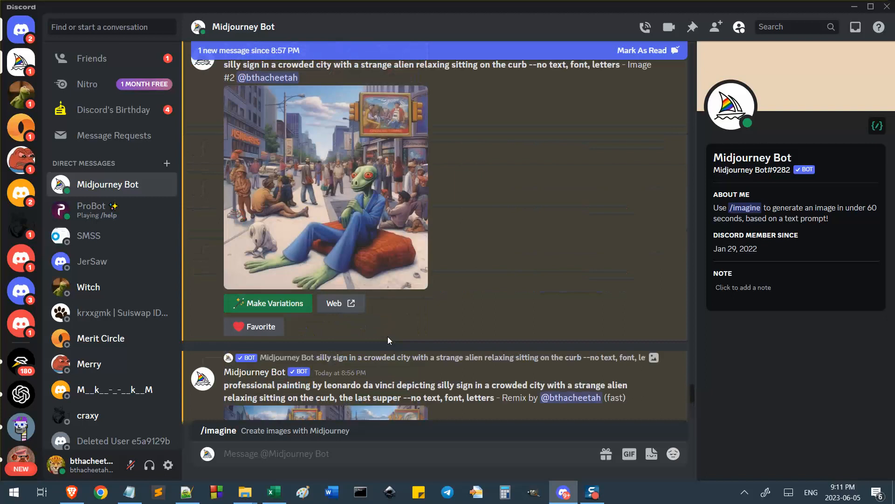
scroll(388, 337, "up", 15)
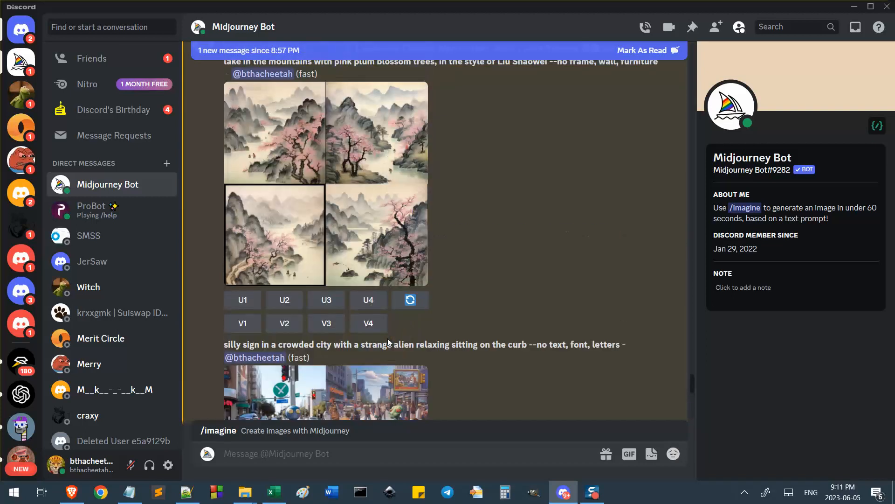
scroll(388, 344, "up", 15)
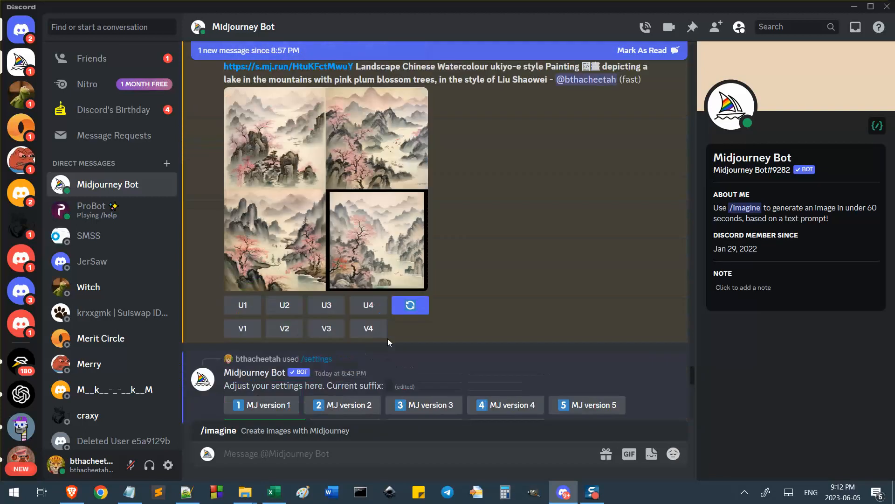
scroll(388, 342, "up", 10)
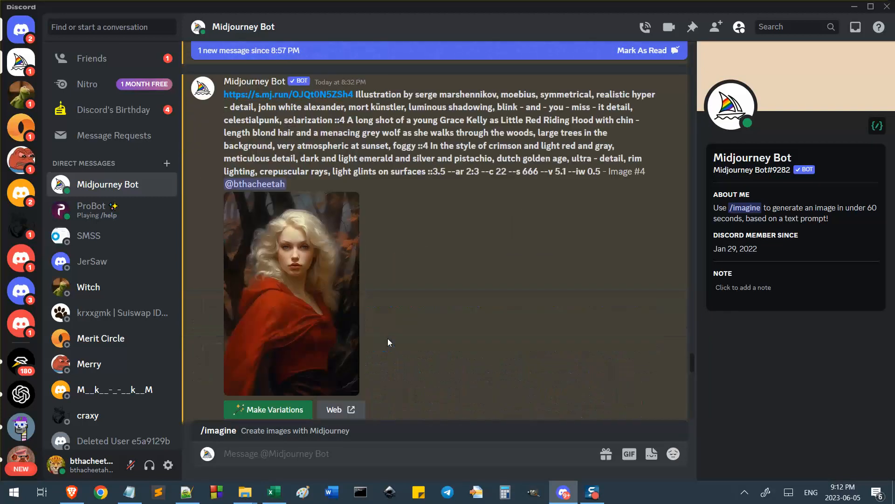
scroll(388, 344, "down", 8)
scroll(388, 340, "down", 20)
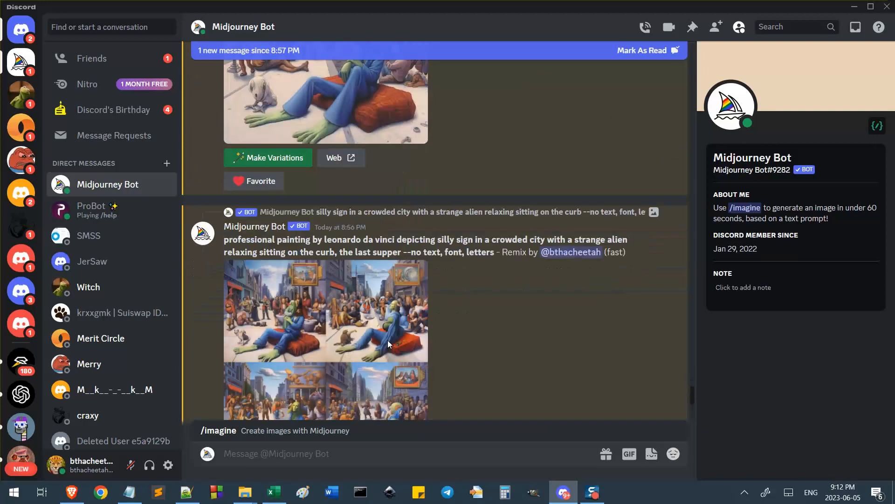
scroll(21, 135, "down", 15)
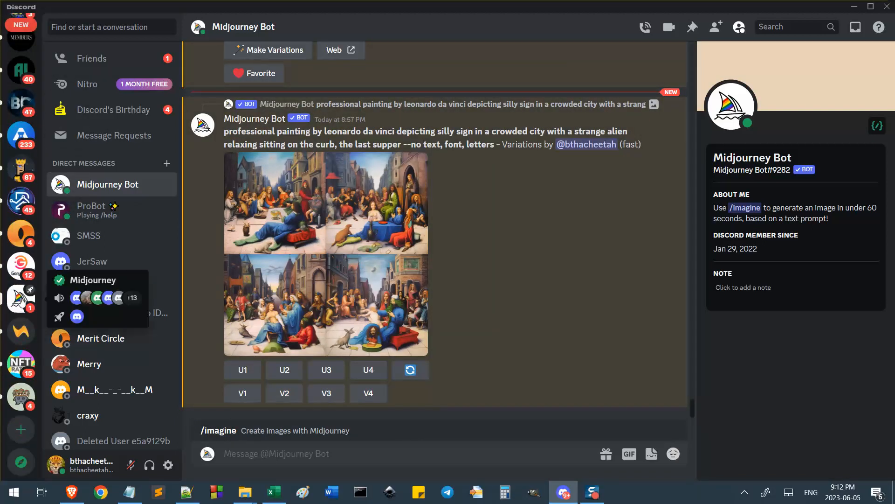
Open the Midjourney server's newbies-102 channel and browse the images posted there
left_click(22, 301)
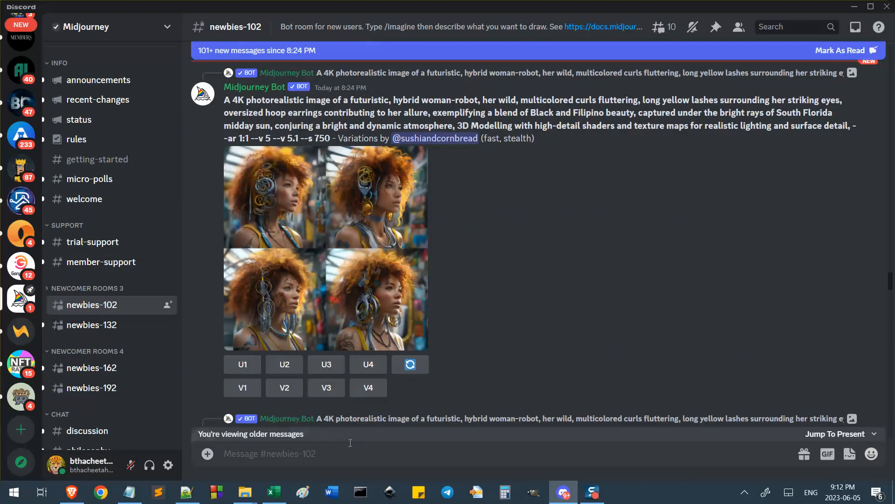
scroll(468, 312, "down", 10)
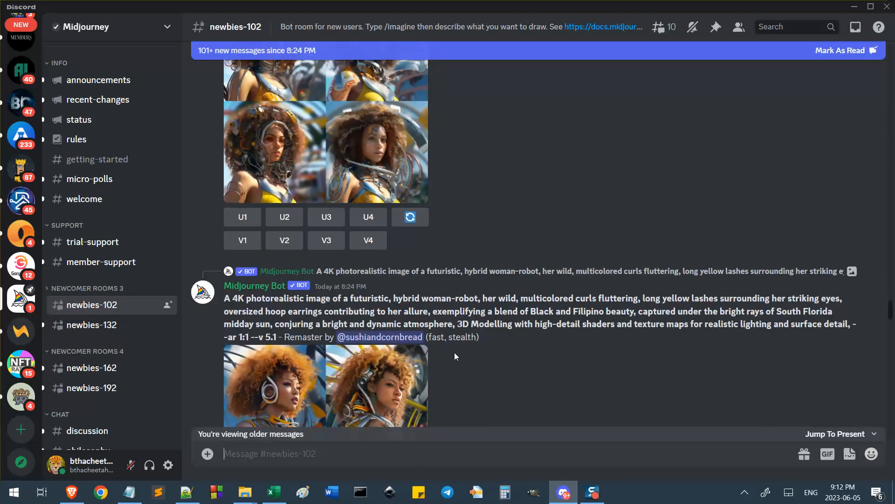
scroll(454, 352, "down", 10)
scroll(475, 328, "down", 5)
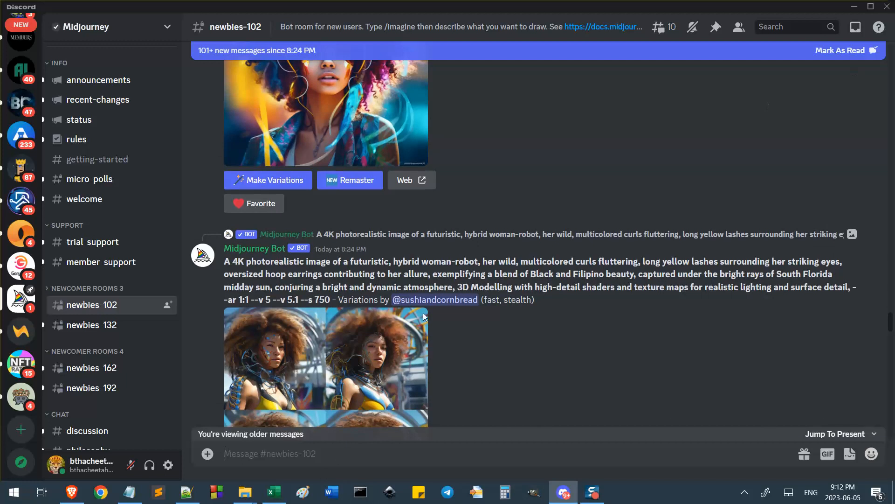
Find the "cute little red riding hood in the scary woods" result without an image link in the inbox mentions and jump to its channel post
left_click(857, 27)
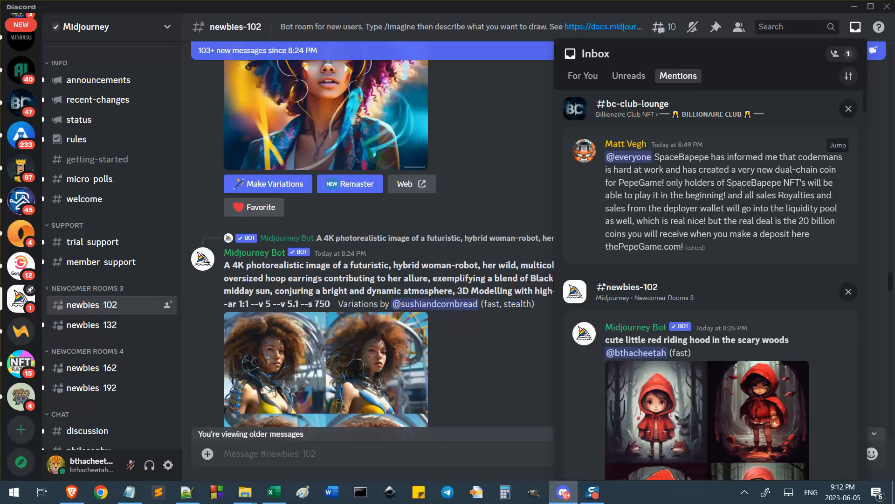
scroll(742, 188, "down", 4)
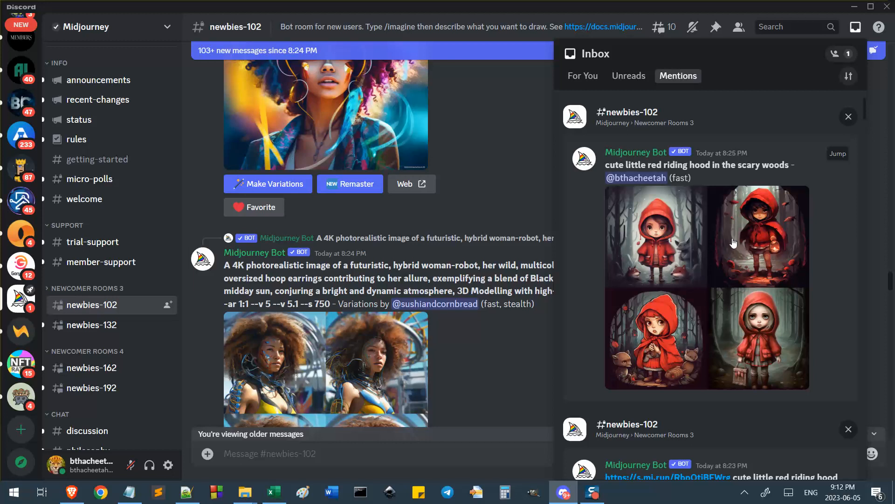
scroll(733, 242, "down", 1)
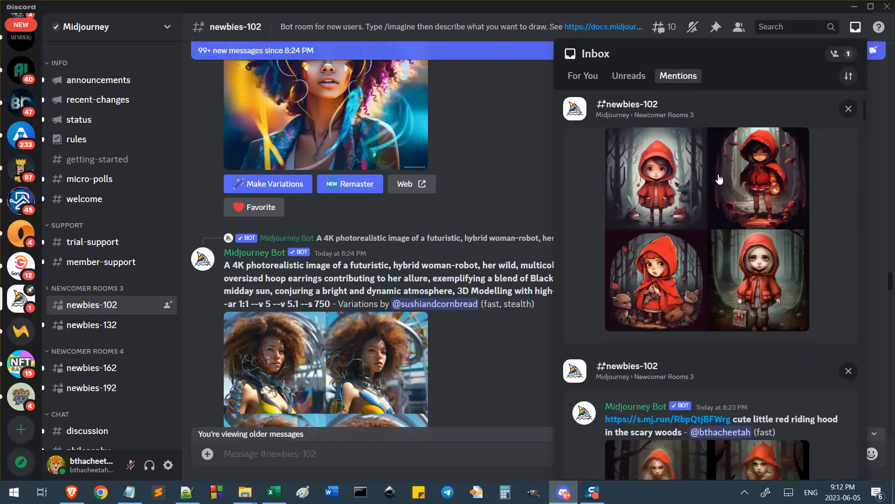
scroll(719, 179, "up", 1)
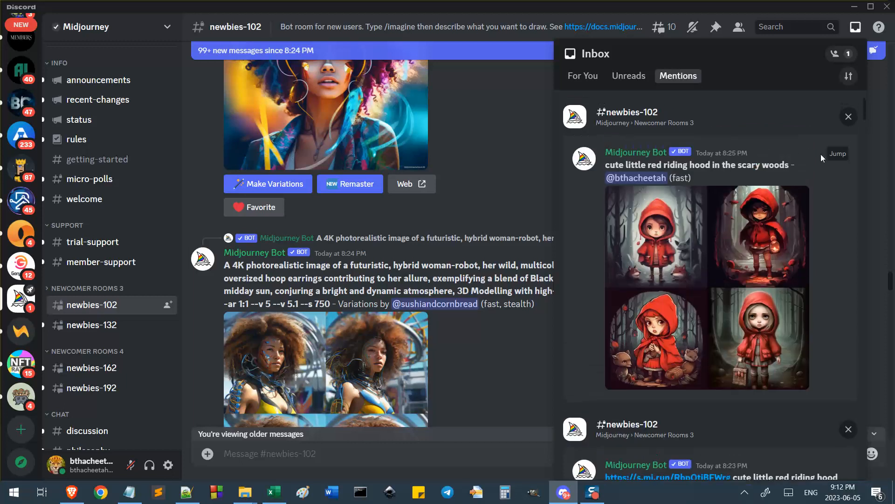
left_click(839, 155)
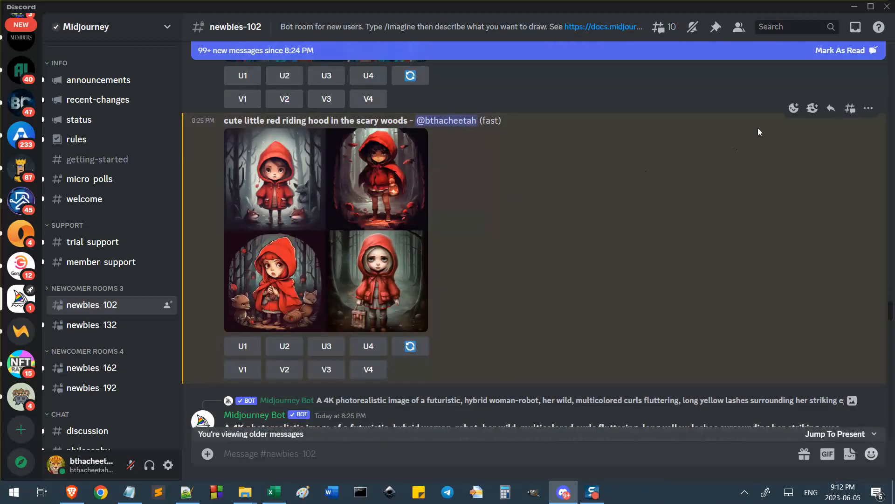
Find the red riding hood mention whose prompt begins with an image link and jump to that post in newbies-102
left_click(854, 31)
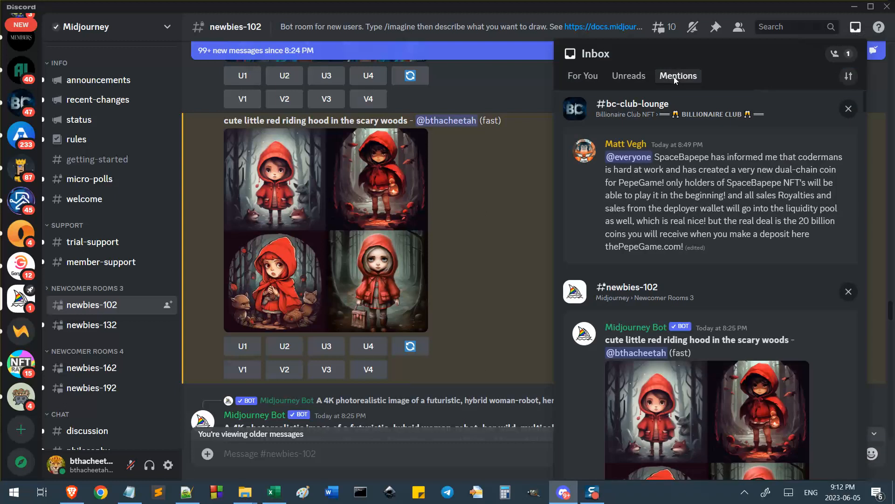
scroll(776, 280, "down", 5)
scroll(774, 296, "down", 3)
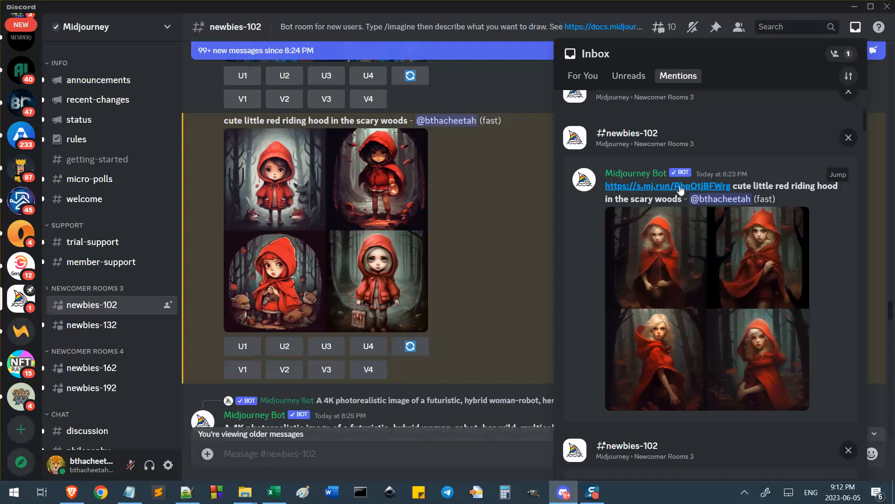
left_click_drag(733, 187, 681, 200)
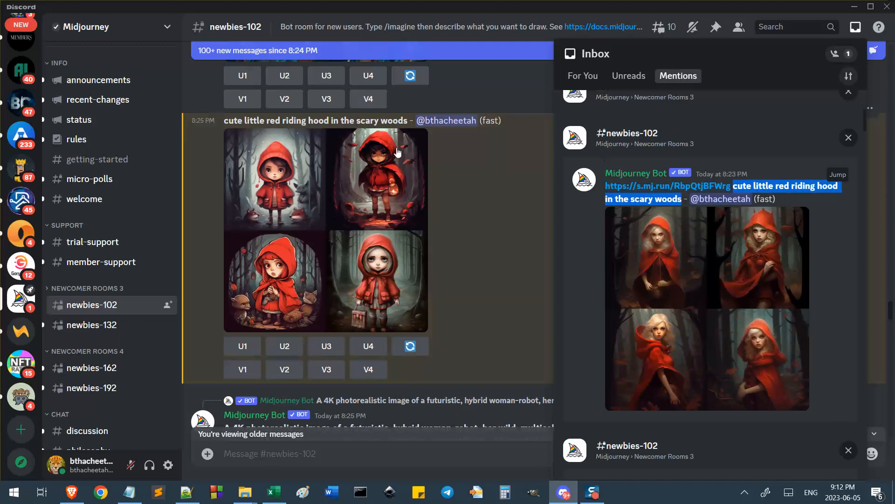
left_click(838, 177)
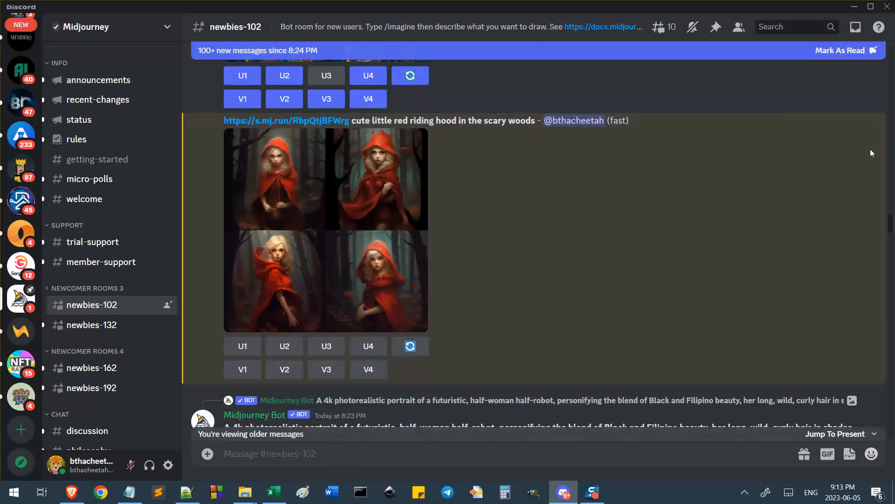
Copy the message link of the red riding hood post made with the image-link prompt
left_click(869, 108)
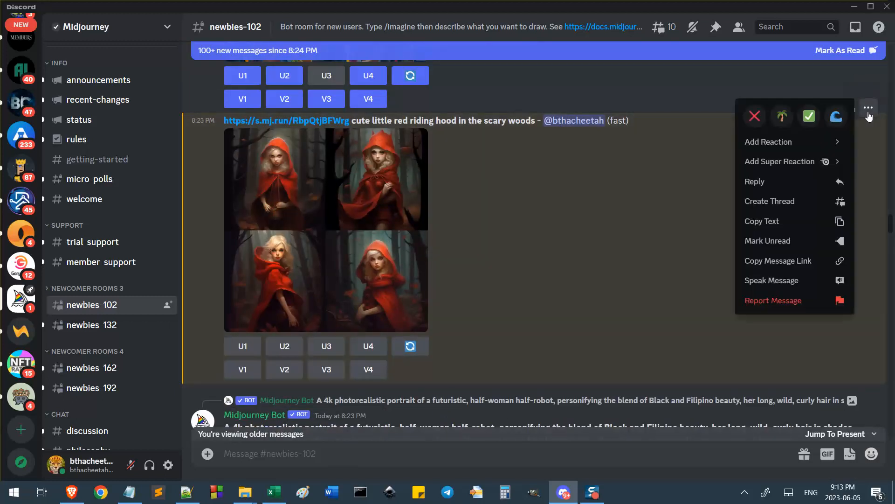
left_click(772, 264)
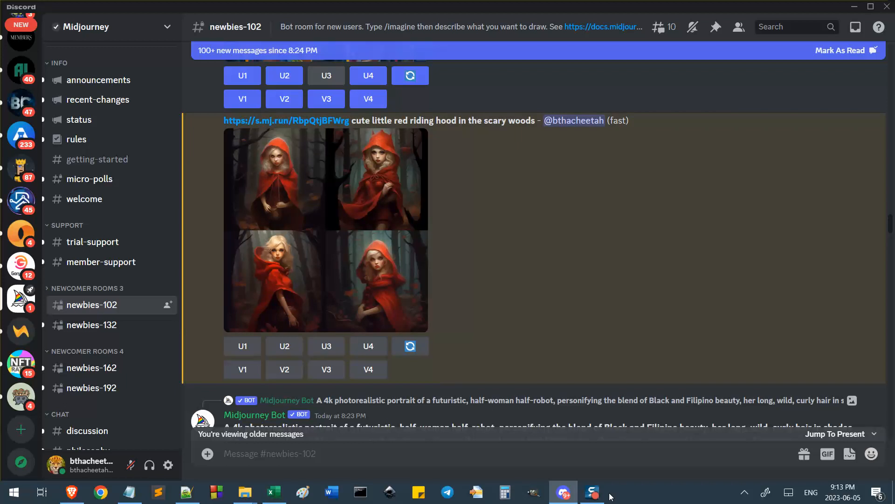
left_click(870, 111)
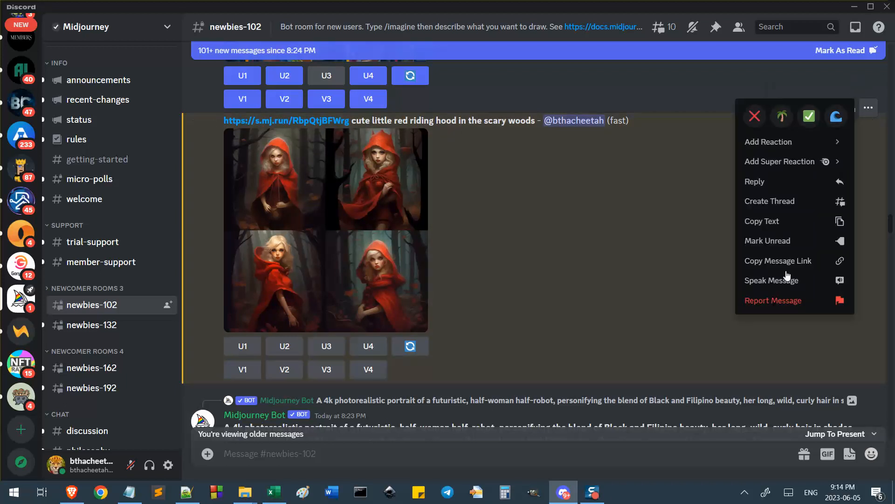
left_click(779, 265)
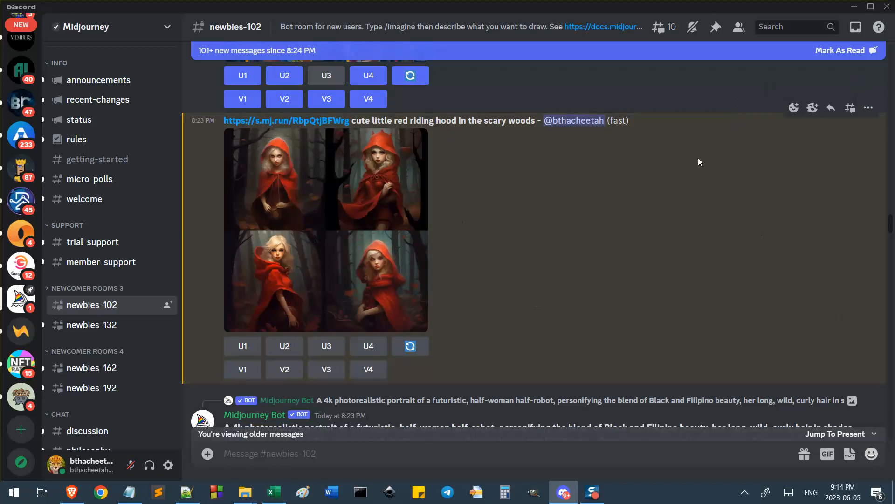
Switch to the Brave browser and open the copied message link in a new tab
left_click(71, 492)
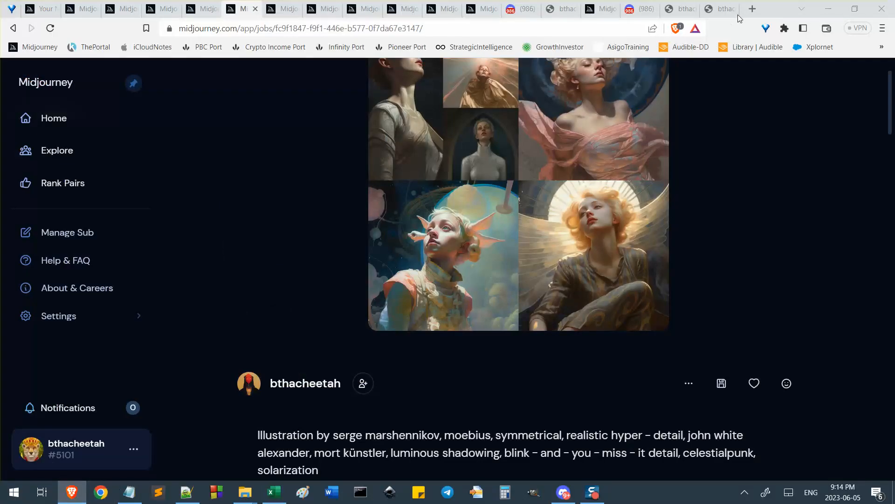
left_click(752, 8)
key("ctrl+v")
key("Return")
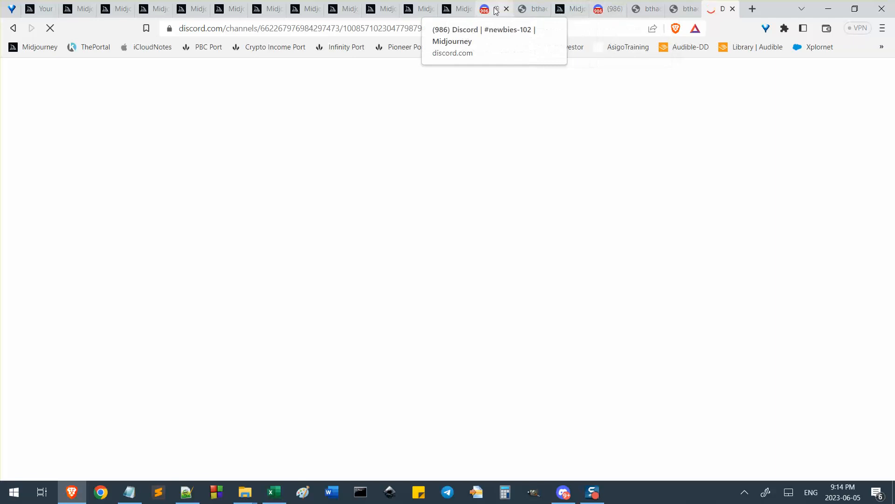
View the Grace Kelly Little Red Riding Hood post in its already open newbies-102 tab, enlarging its image grid
left_click(494, 8)
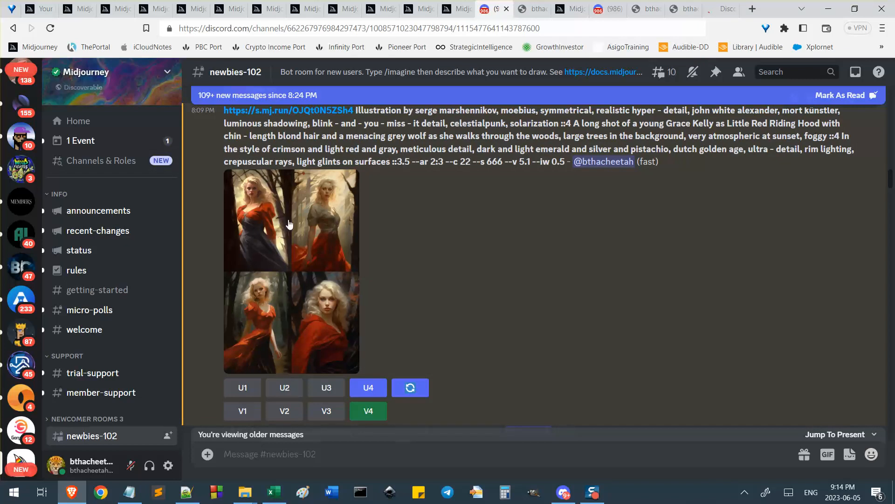
left_click(275, 234)
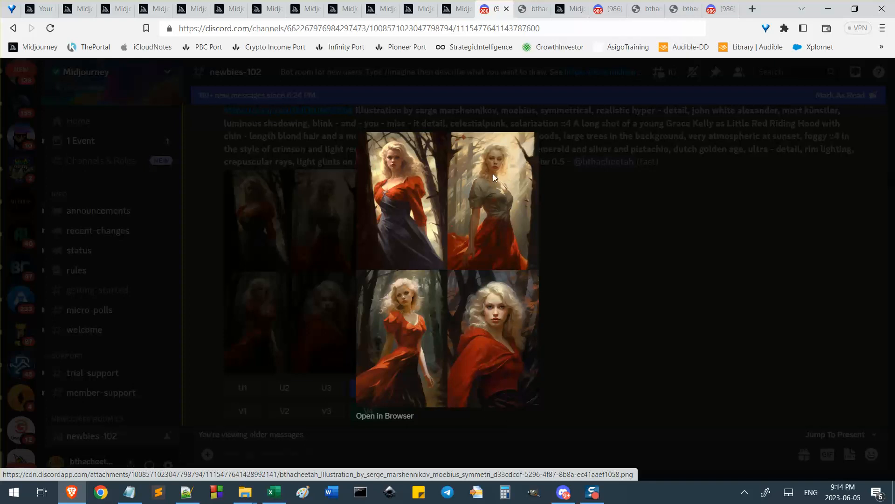
left_click(599, 287)
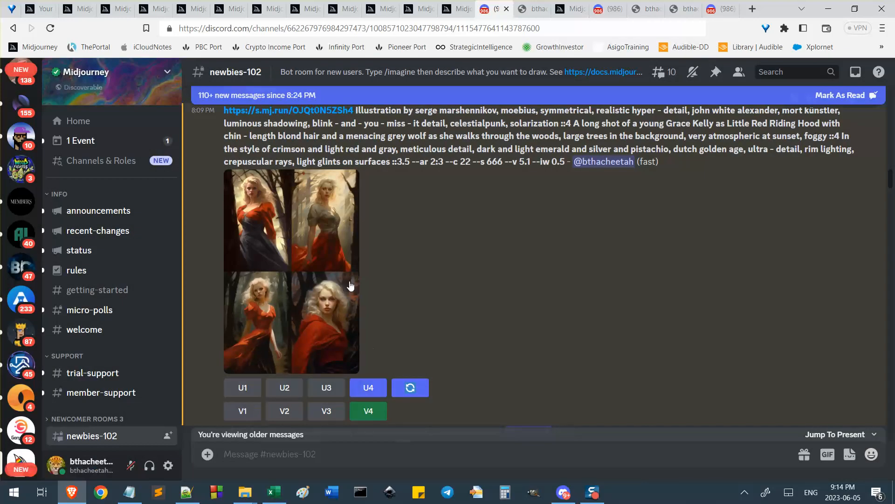
scroll(387, 359, "down", 3)
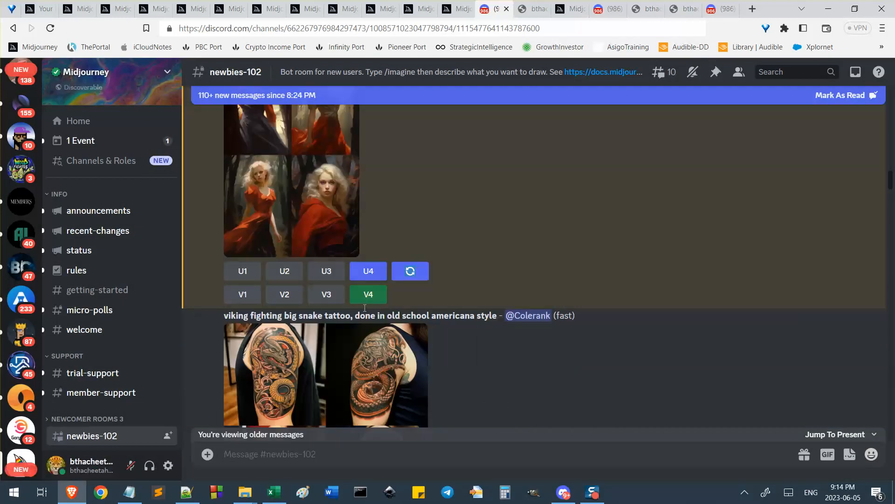
scroll(471, 268, "up", 3)
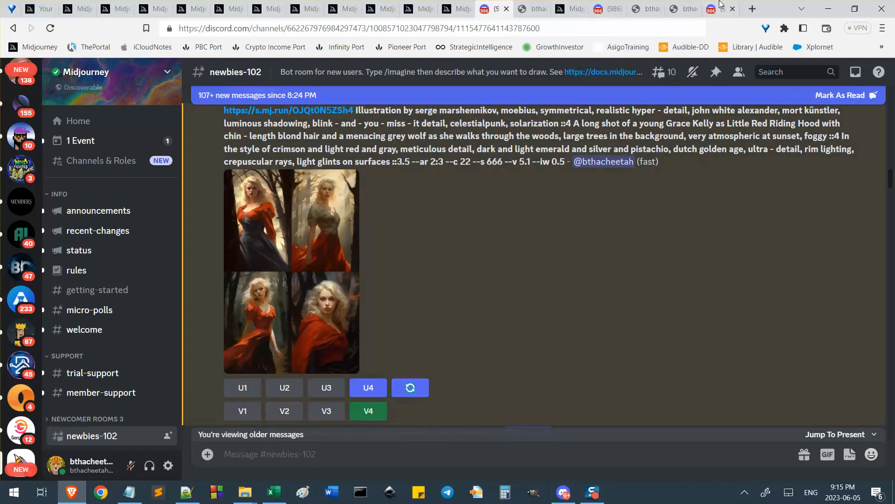
Close the newbies-90 Discord tab and switch to the tab showing the linked red riding hood message
left_click(603, 11)
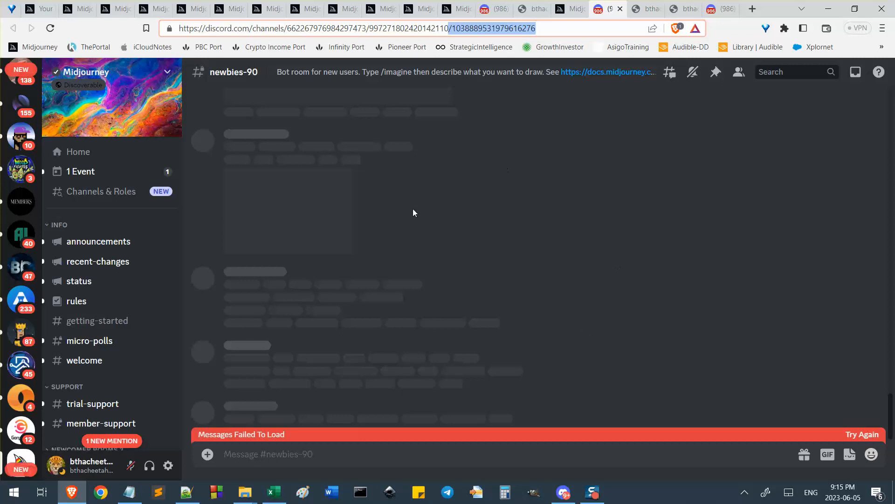
left_click(620, 9)
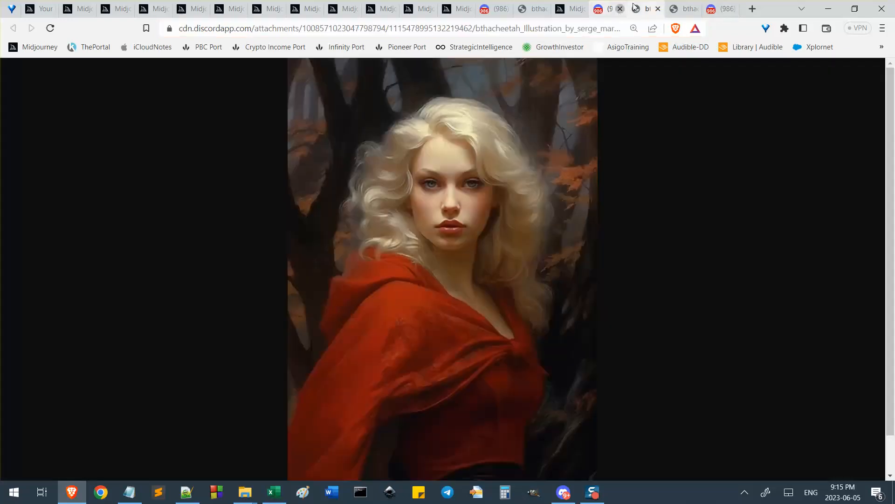
left_click(677, 11)
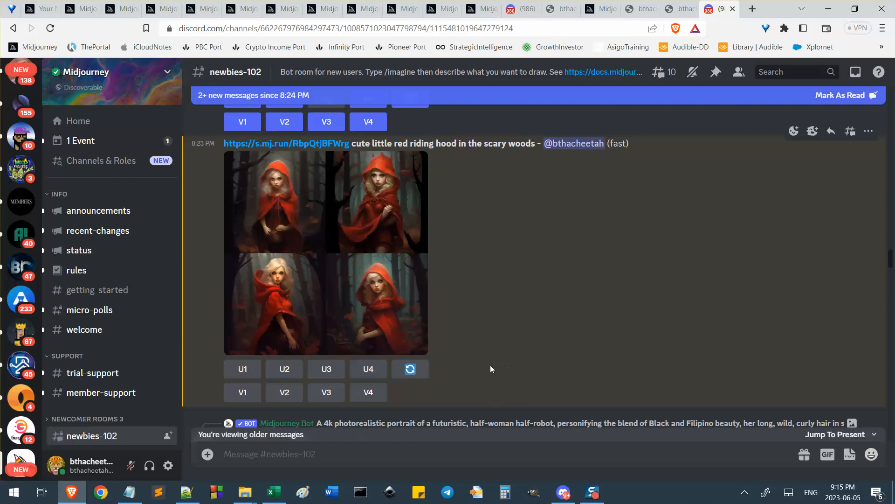
Examine the Midjourney website job pages for the pink flying alien and the blonde woman in red
left_click(160, 8)
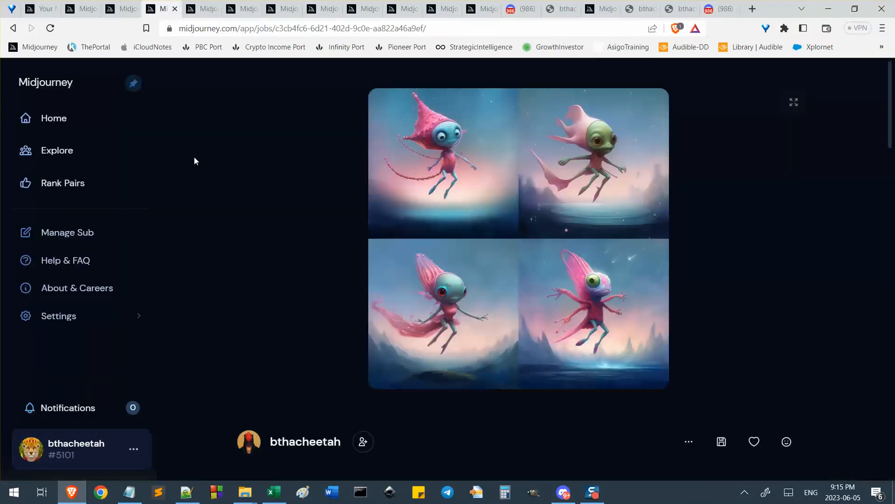
scroll(258, 346, "down", 5)
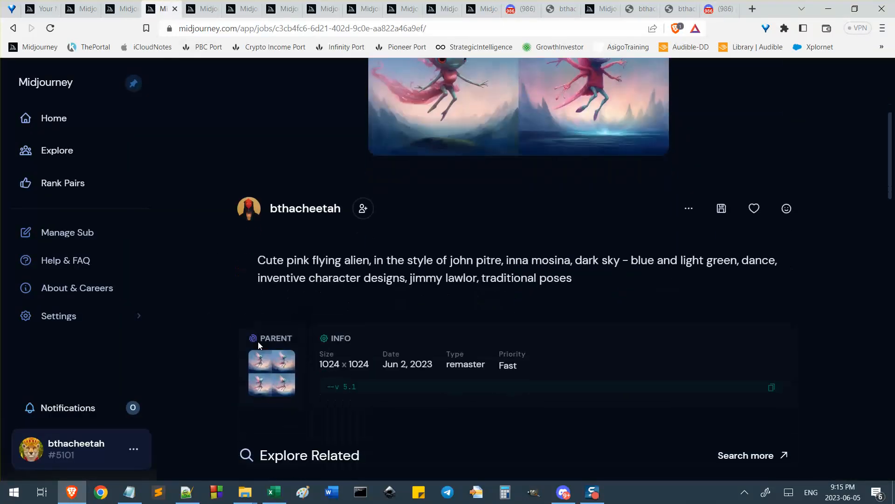
scroll(258, 345, "up", 5)
left_click(209, 4)
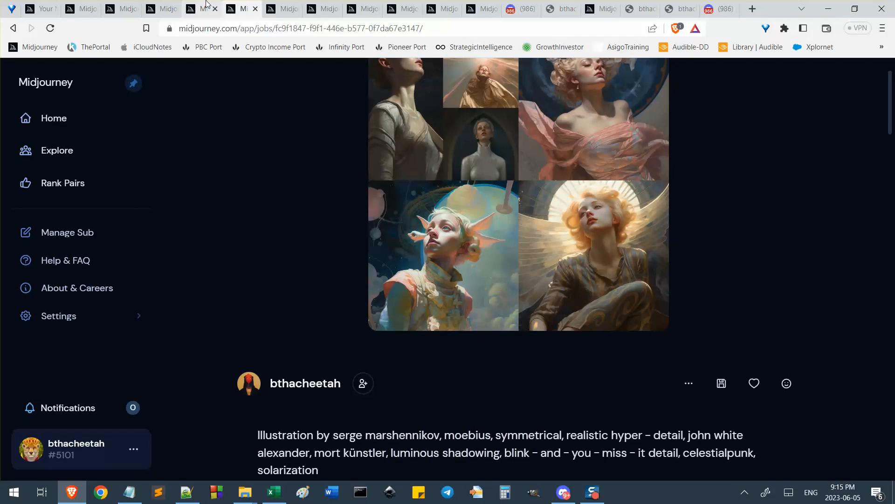
scroll(294, 210, "up", 5)
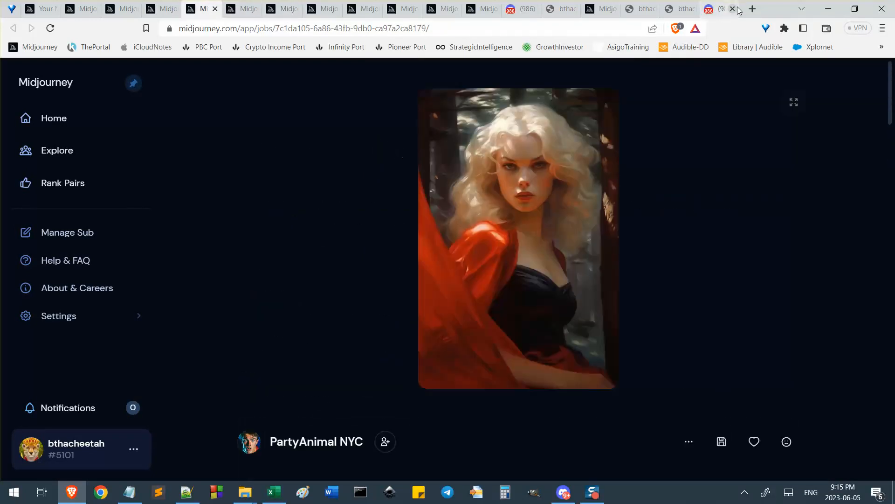
Return to the linked red riding hood message and open its image grid as a full image in the browser
left_click(712, 10)
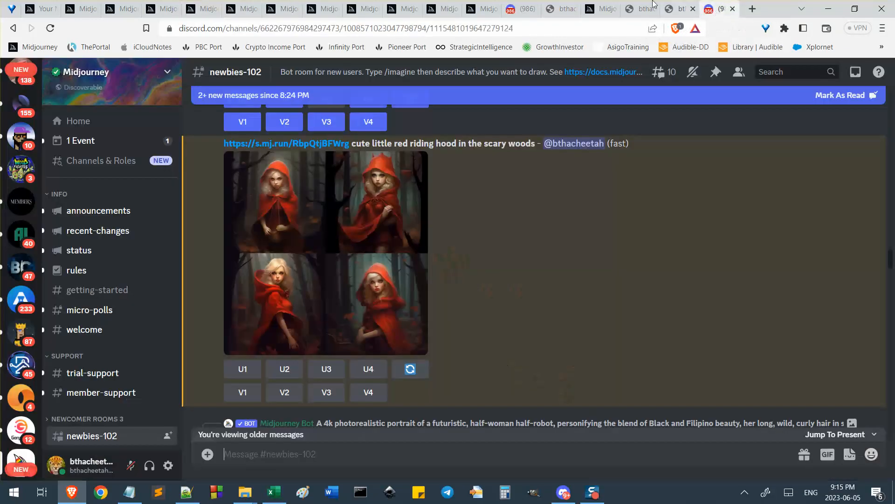
left_click(300, 274)
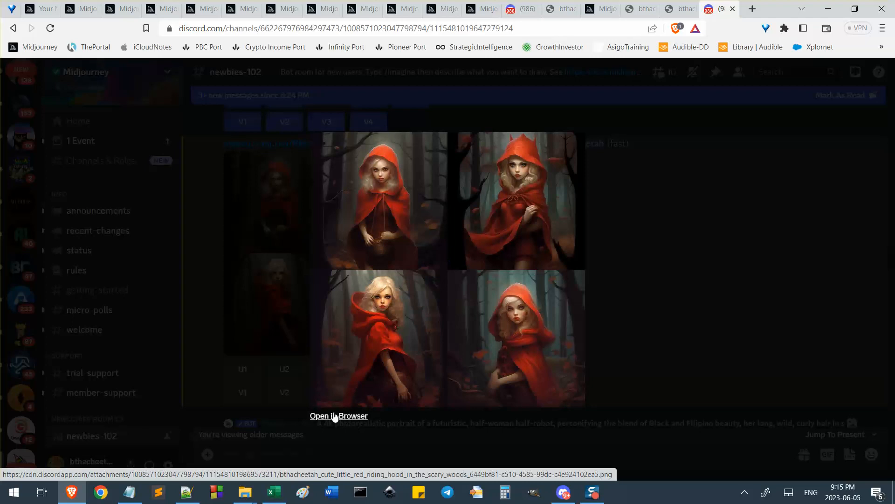
left_click(324, 418)
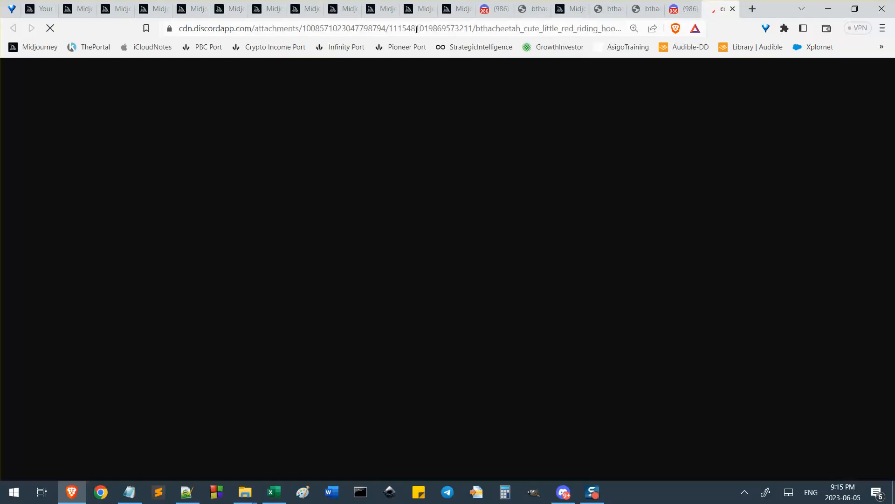
Copy the full web address of the red riding hood image and paste it into the empty Notepad document
left_click(416, 29)
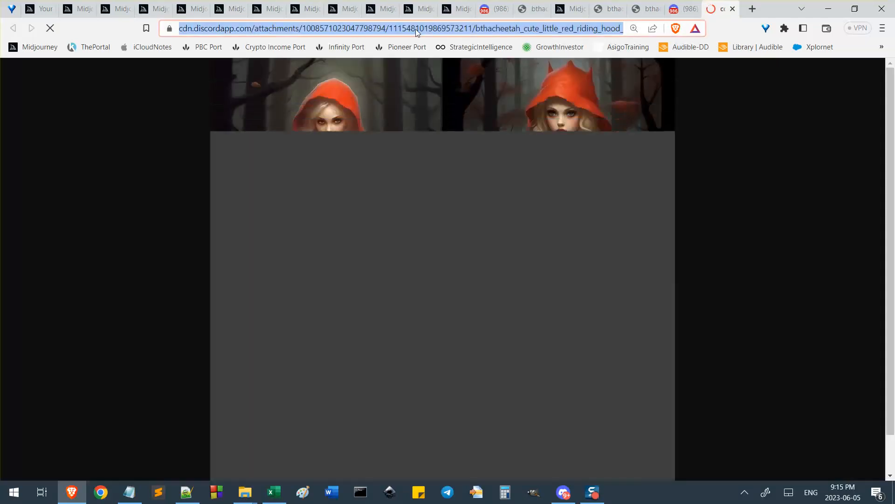
key("ctrl+x")
left_click(134, 497)
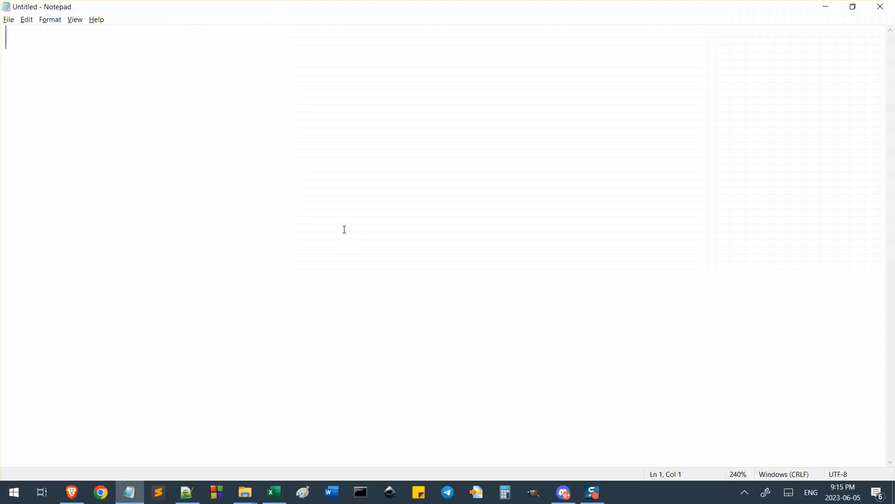
key("ctrl+v")
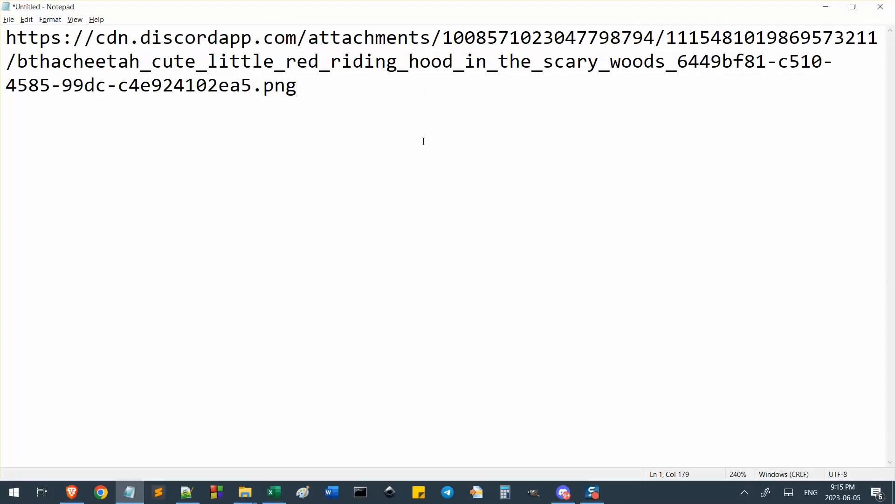
key("alt+Tab")
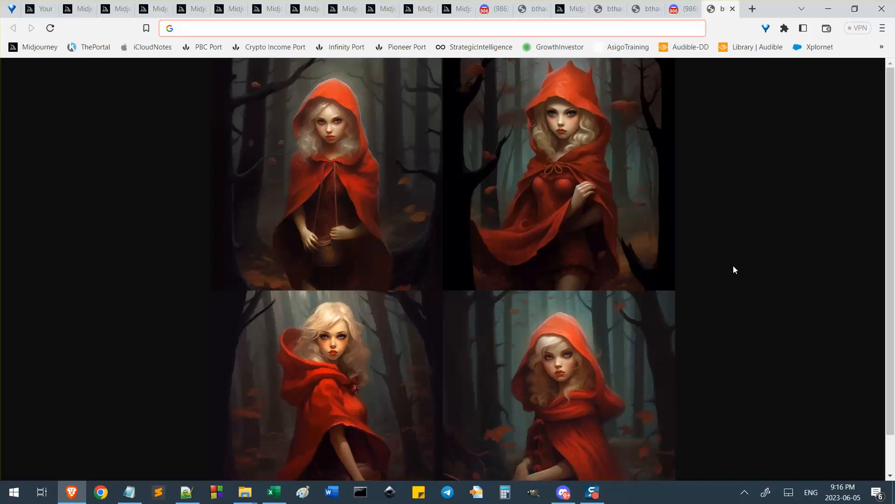
key("alt+Tab")
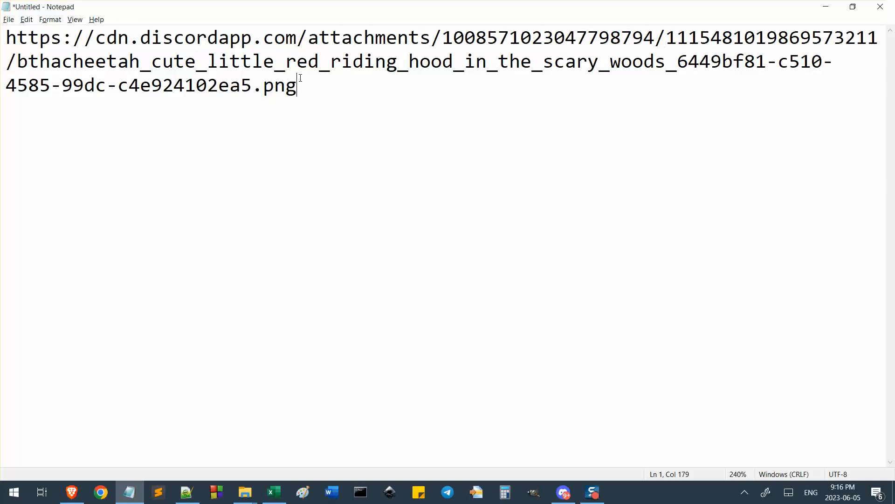
Copy the image's file name from the end of the address onto a separate line below it
left_click_drag(317, 85, 17, 61)
key("ctrl+c")
left_click(384, 134)
key("Return")
key("Return")
key("ctrl+v")
key("Return")
key("Return")
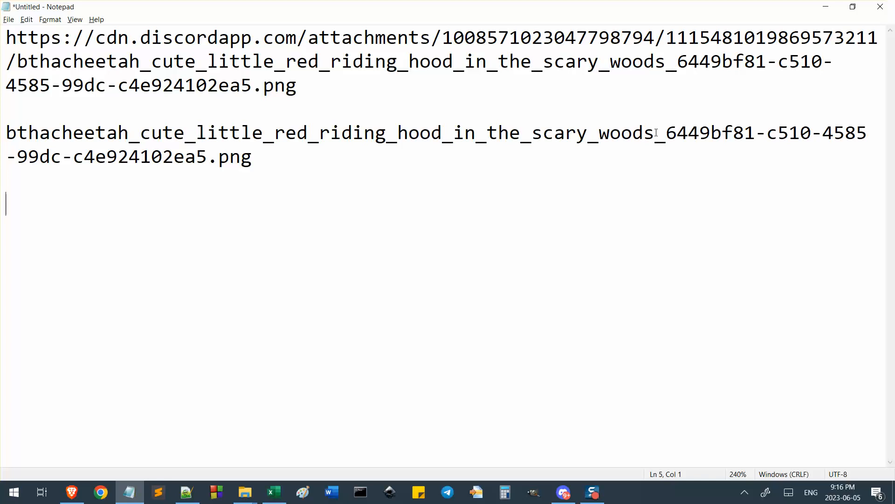
Copy the job ID 6449bf81-c510-4585-99dc-c4e924102ea5 out of the file name onto its own line
left_click_drag(662, 133, 207, 157)
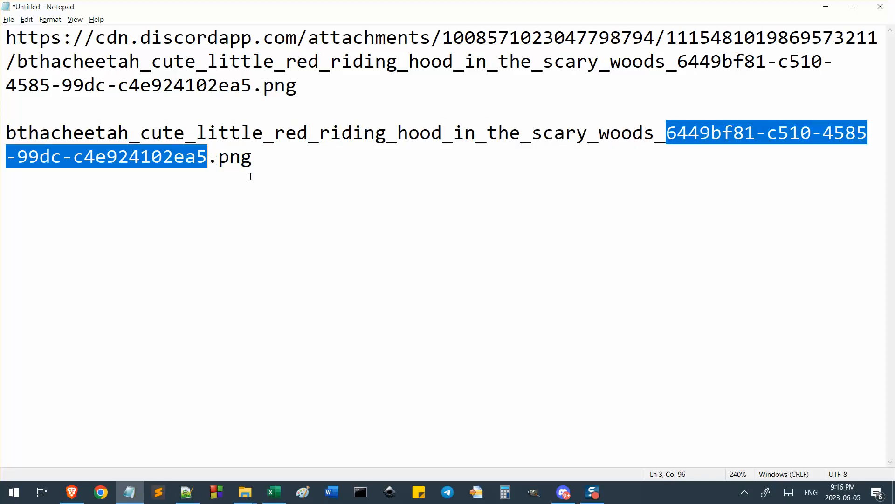
left_click(290, 185)
key("Return")
key("ctrl+v")
key("Return")
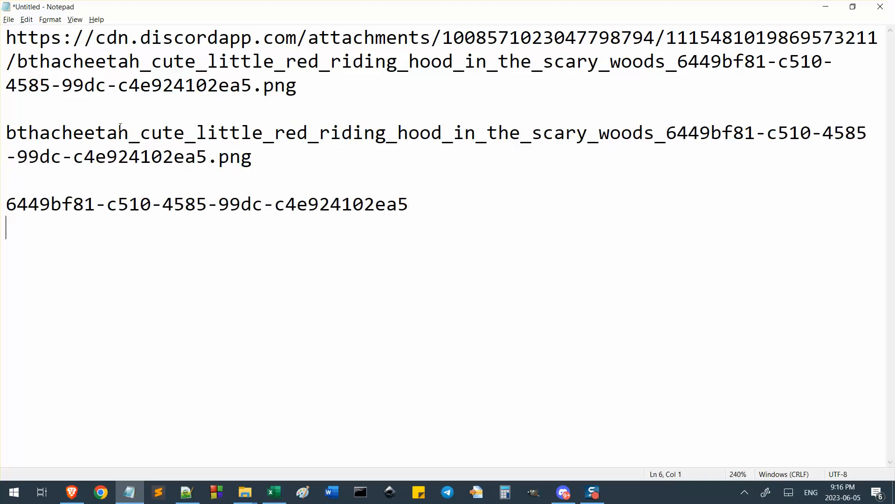
Examine the file name's parts: the prompt text, the last underscore and the hyphen-separated groups of the job ID
double_click(128, 134)
key("Left")
key("Left")
left_click_drag(140, 135, 657, 130)
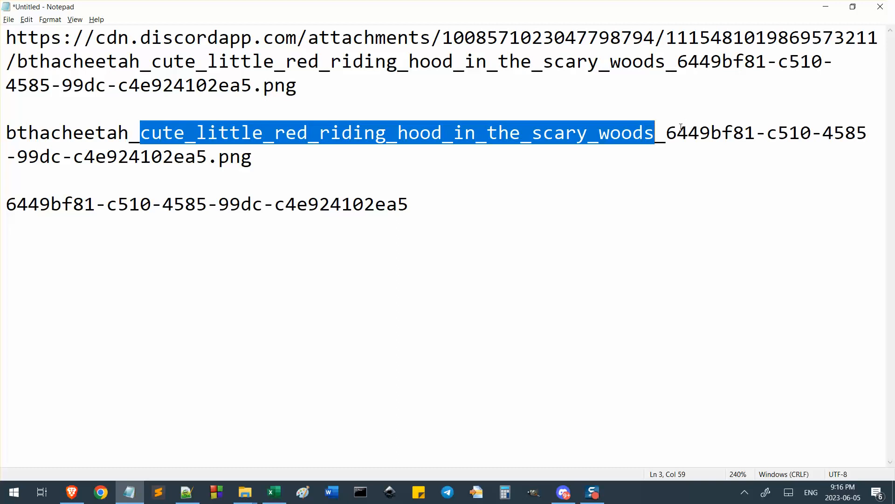
left_click_drag(666, 135, 658, 138)
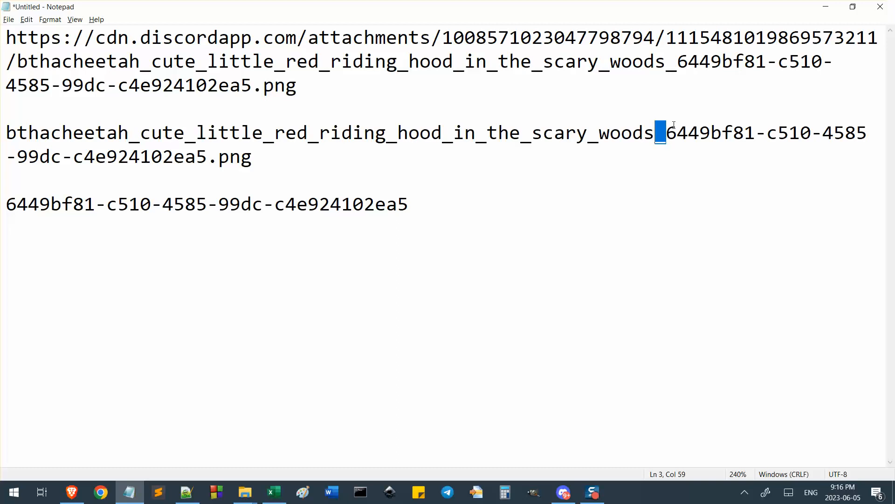
left_click_drag(678, 136, 208, 159)
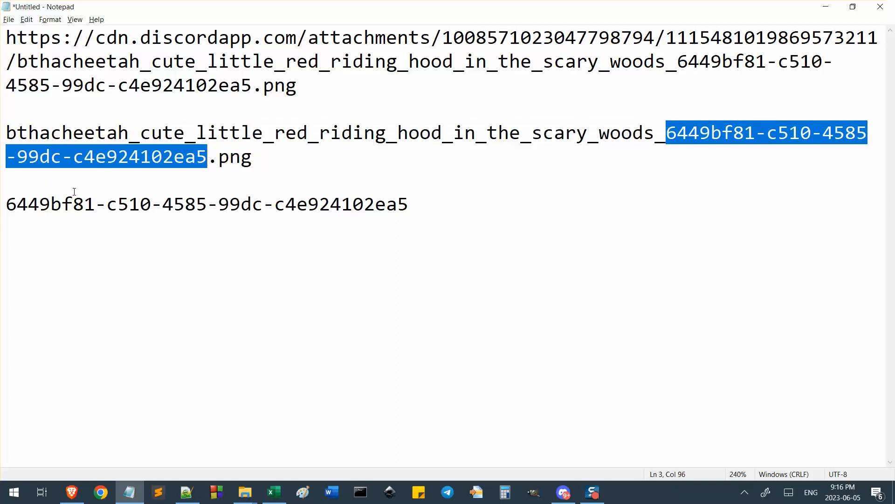
left_click_drag(107, 208, 116, 208)
left_click(163, 209)
left_click(262, 211)
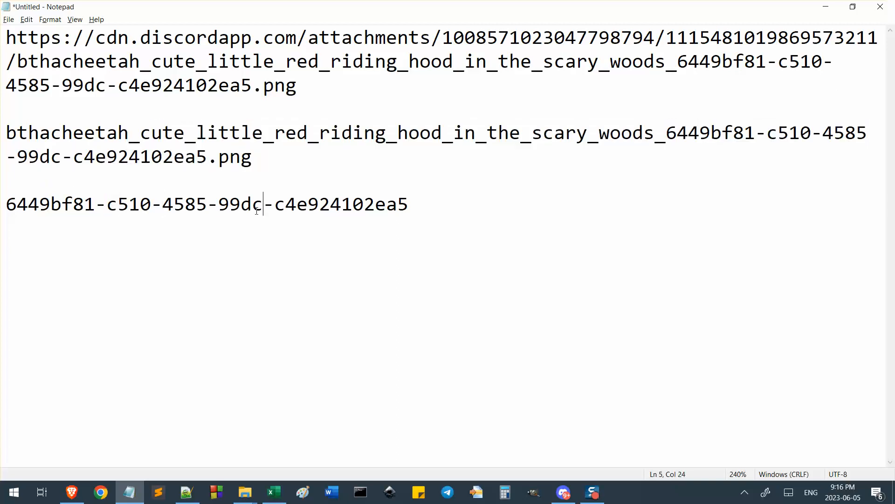
Add an empty line to the notes and select the whole job ID on its own line
left_click(496, 233)
key("Return")
left_click_drag(436, 204, 1, 203)
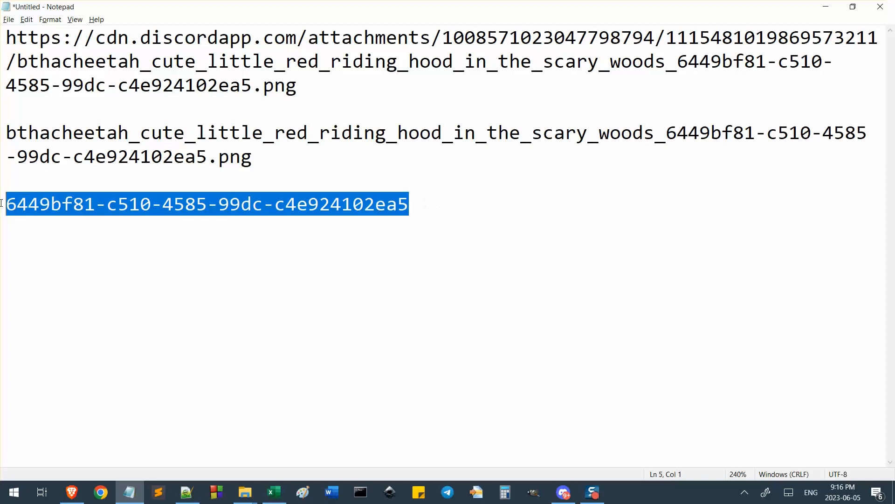
Switch to the Discord app and open the direct message conversation with Midjourney Bot
left_click(563, 493)
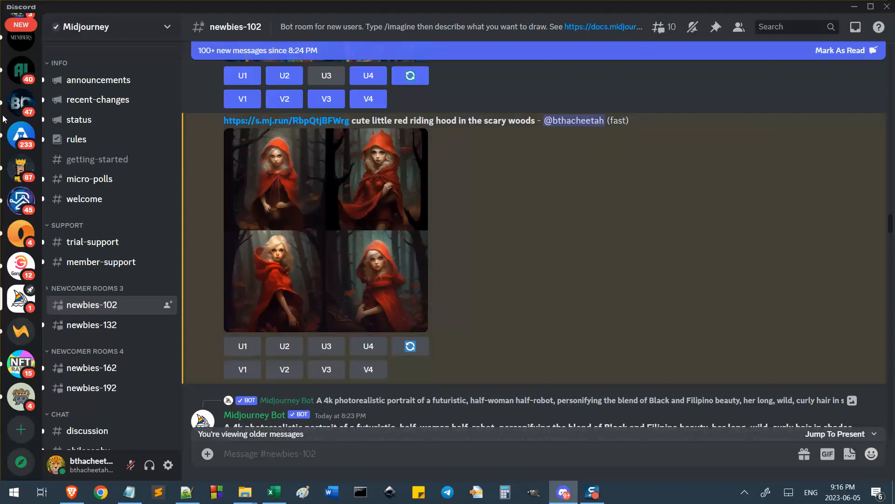
scroll(5, 116, "up", 10)
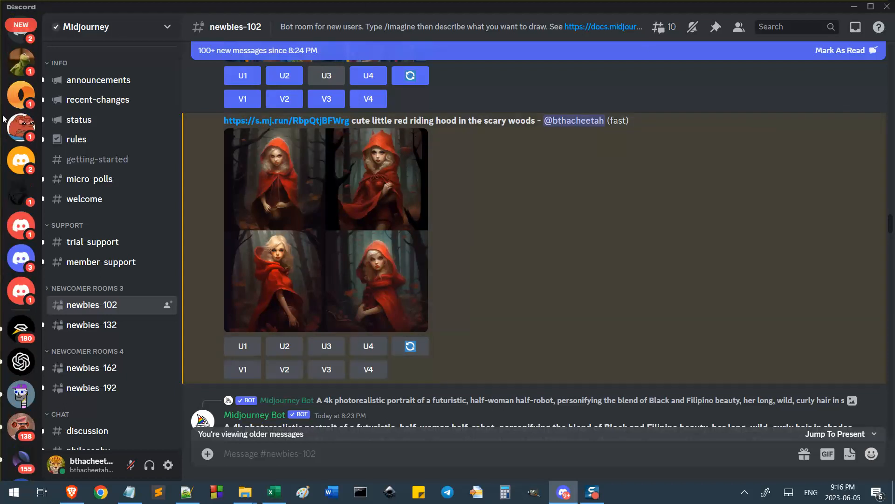
left_click(17, 35)
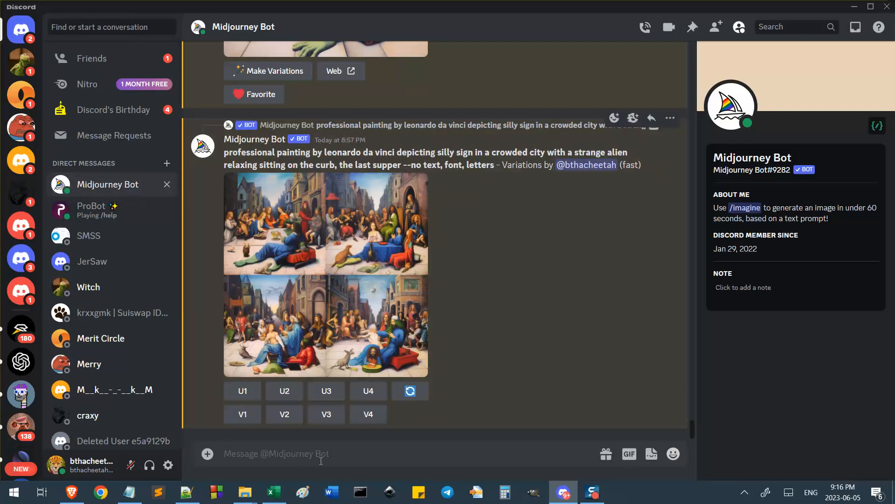
Run the /show command with the job ID 6449bf81-c510-4585-99dc-c4e924102ea5
left_click(337, 456)
type("/show")
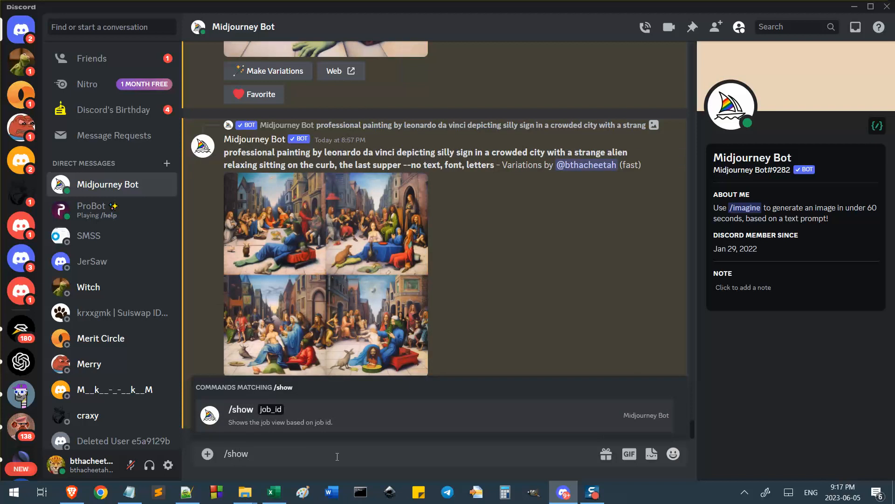
key("Tab")
key("ctrl+v")
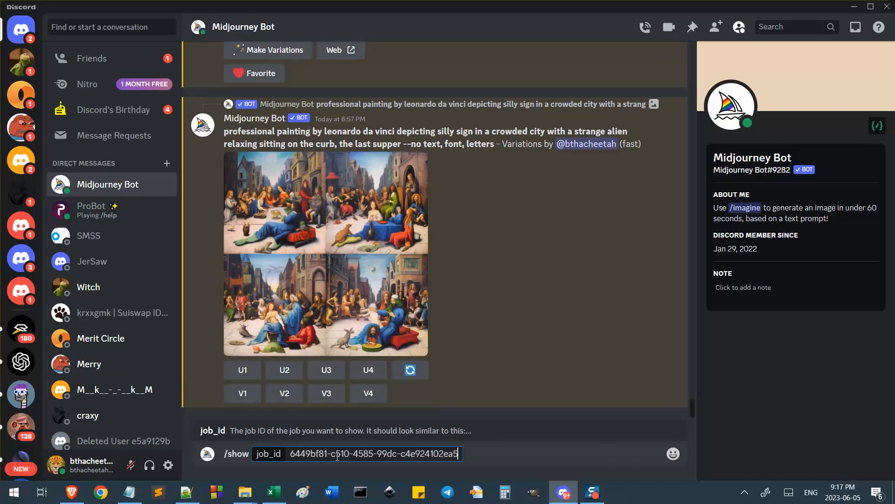
key("Return")
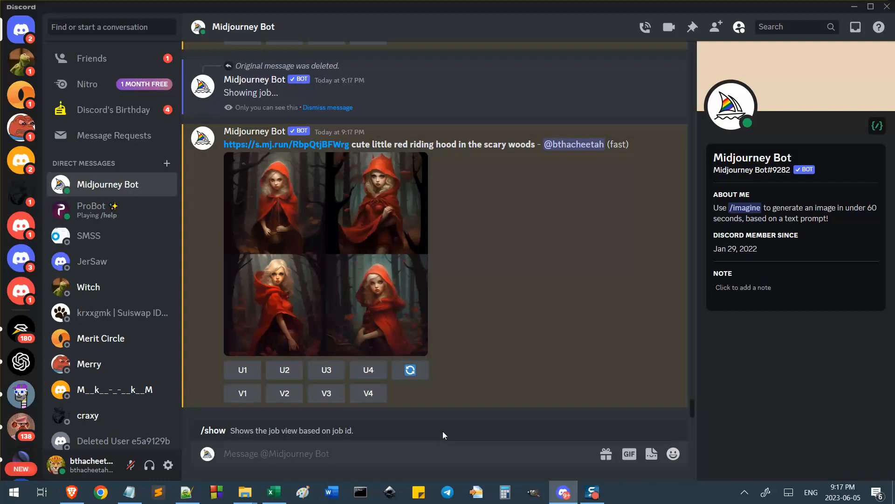
Rerun the red riding hood job with "red" replaced by "green" in the prompt, keeping the image link
left_click(411, 369)
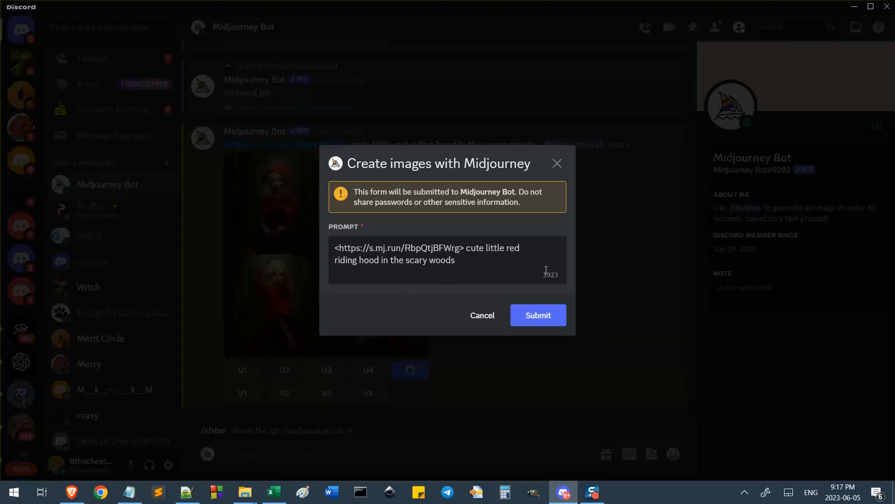
double_click(515, 247)
type("green")
left_click(547, 309)
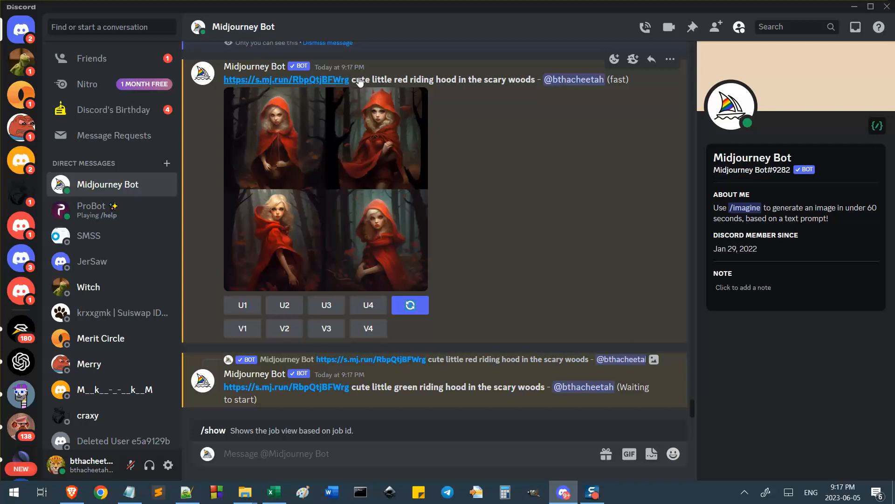
Rerun the red riding hood job without the image link, using the prompt "cute little green riding hood in the scary woods"
left_click(414, 309)
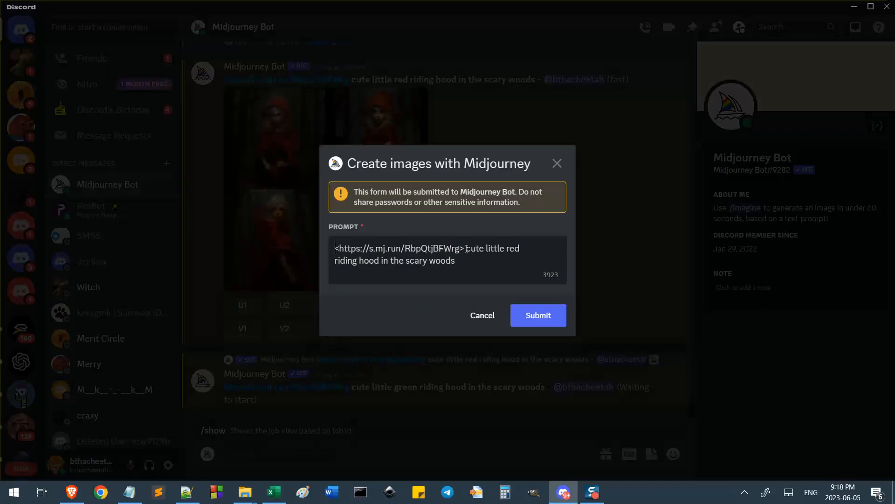
left_click_drag(466, 248, 254, 230)
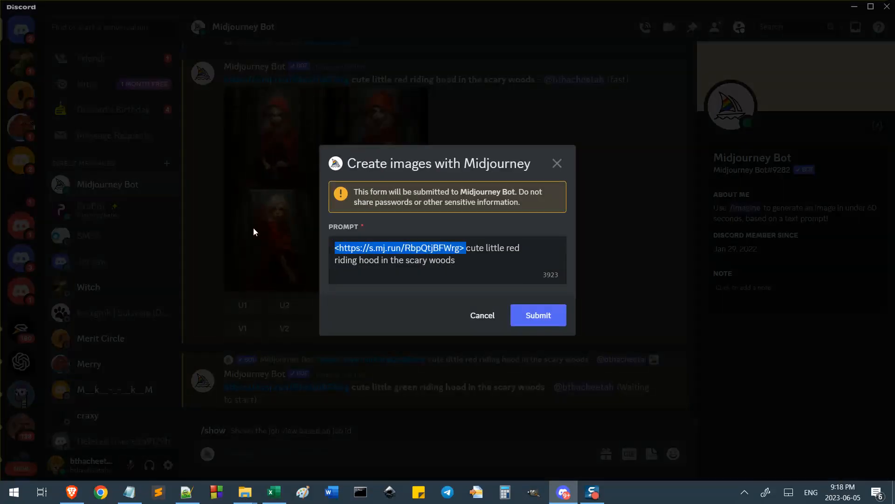
key("BackSpace")
double_click(379, 248)
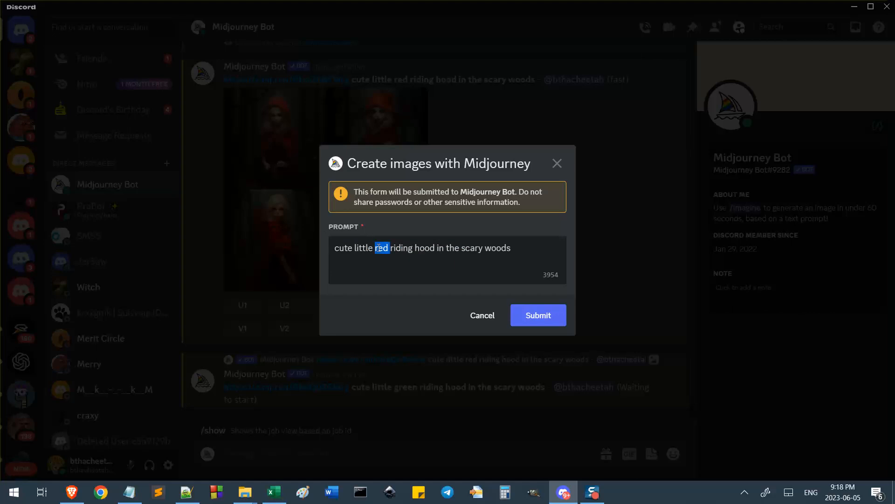
type("greeb")
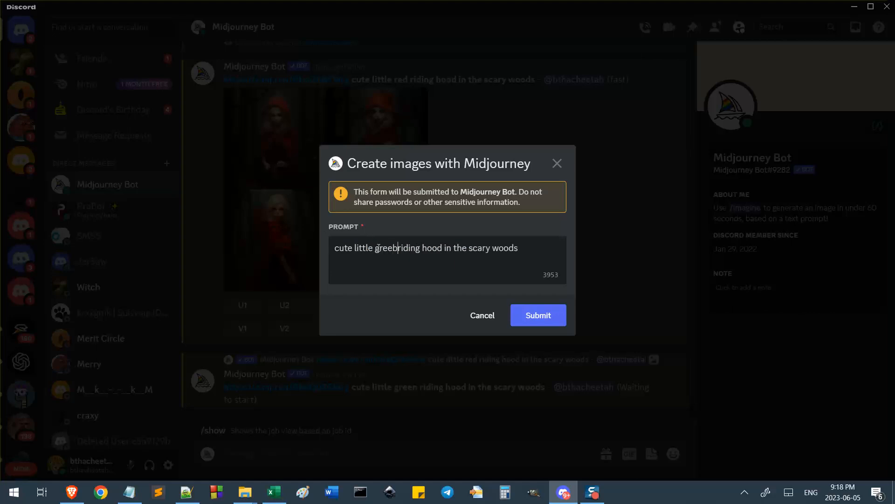
key("BackSpace")
type("n")
left_click(526, 318)
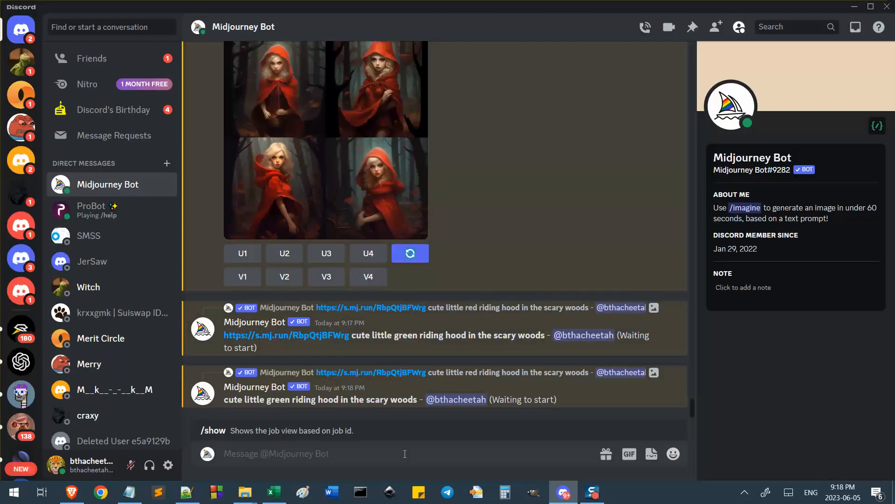
Run the /settings command in the Midjourney Bot conversation
type("/")
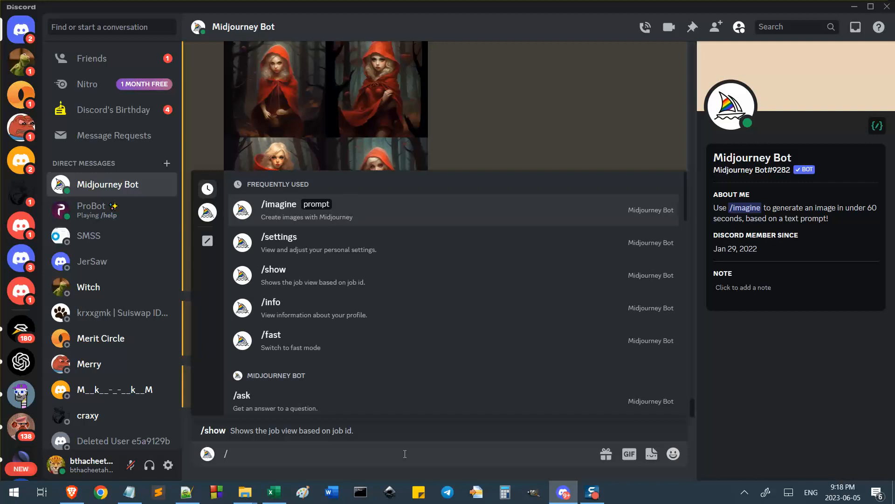
type("settings")
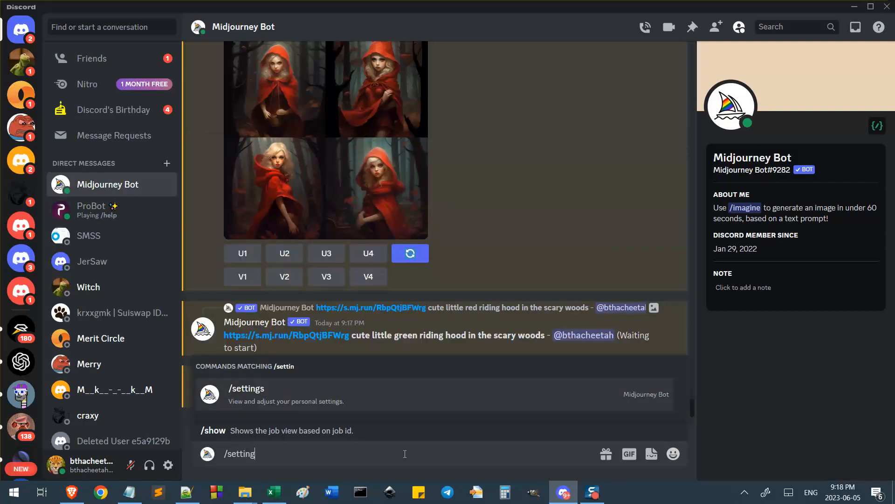
key("Return")
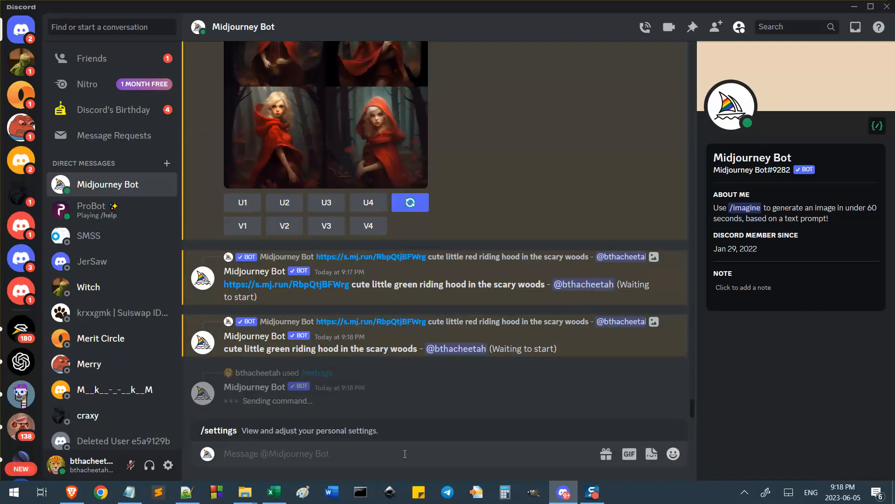
Run the /info command to bring up the Midjourney account information
type("/info")
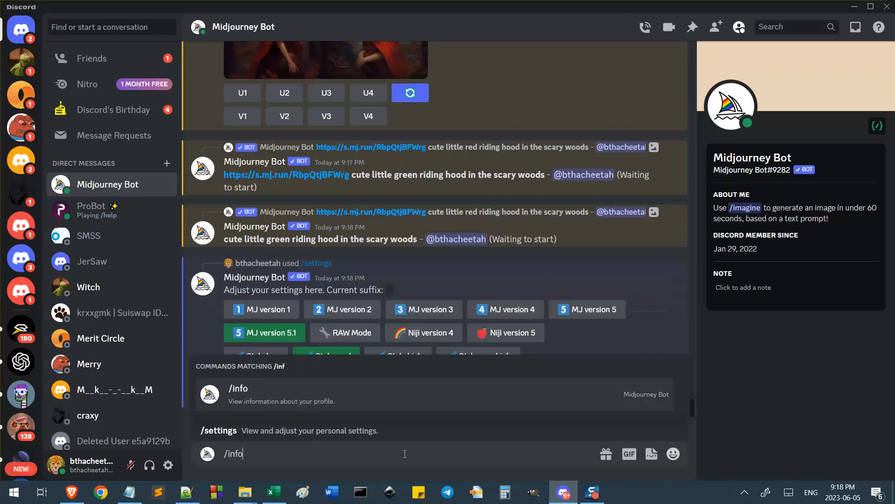
key("Return")
key("Return")
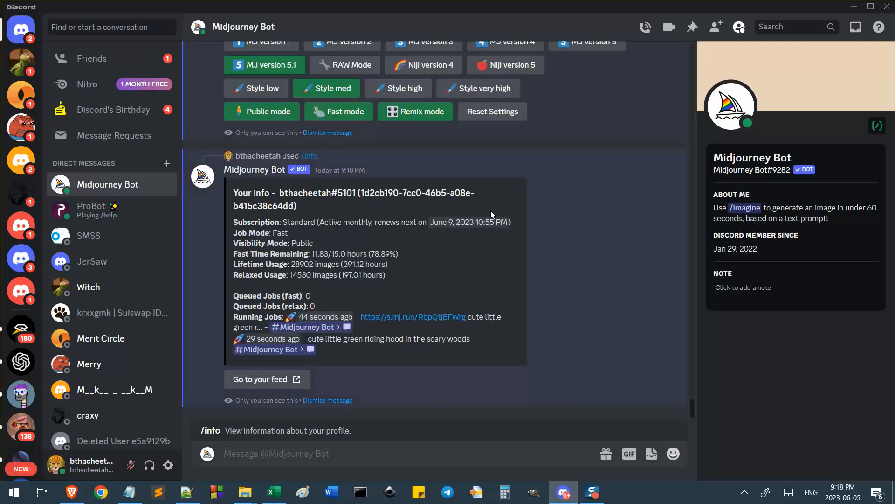
Review the options in the settings message and the job mode in the account information
scroll(541, 303, "up", 4)
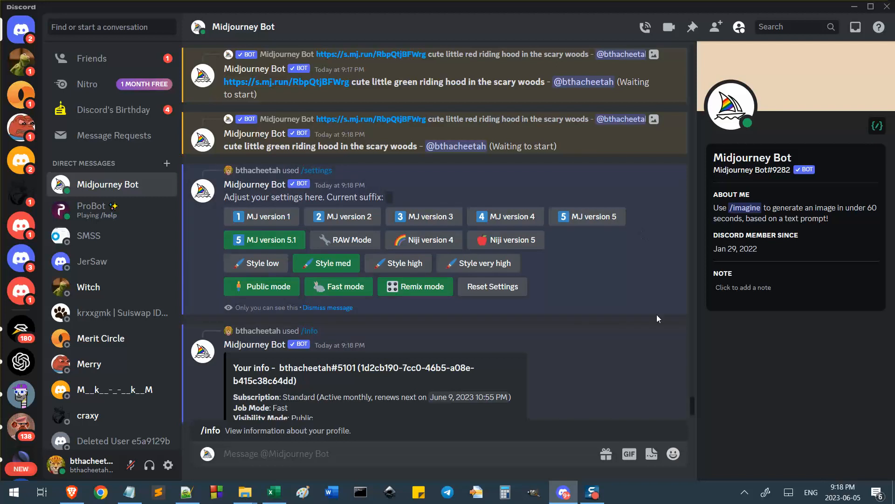
scroll(563, 330, "down", 3)
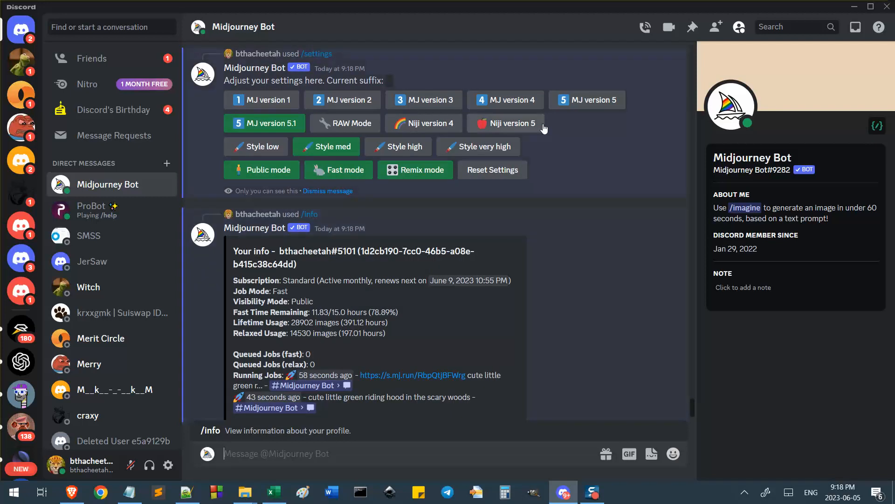
scroll(611, 217, "up", 1)
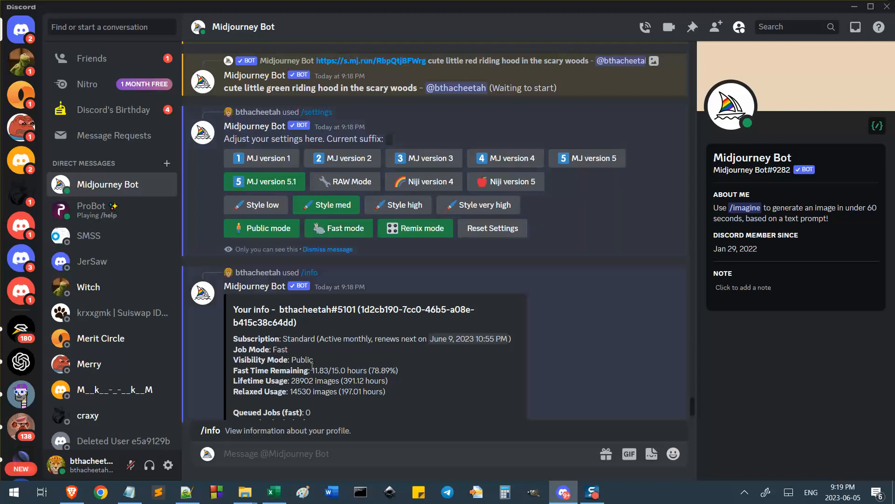
left_click_drag(234, 349, 307, 350)
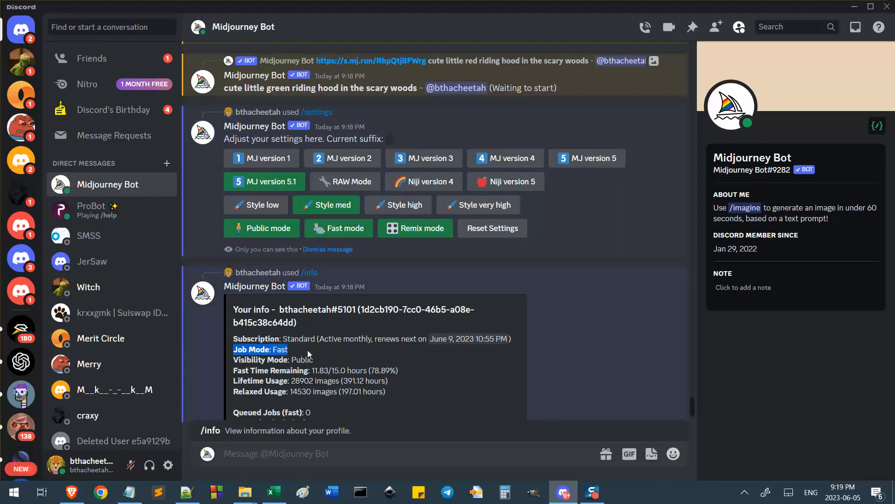
left_click(341, 459)
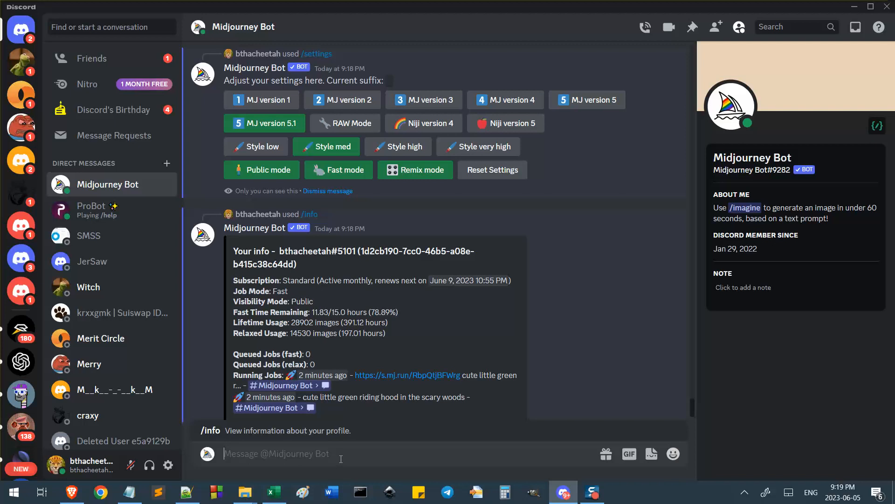
type("/infi")
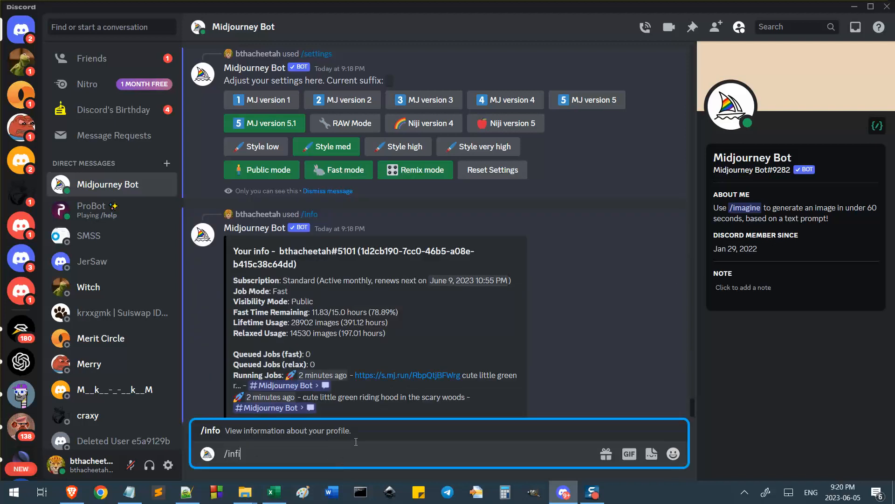
key("BackSpace")
key("BackSpace")
key("BackSpace")
key("BackSpace")
key("BackSpace")
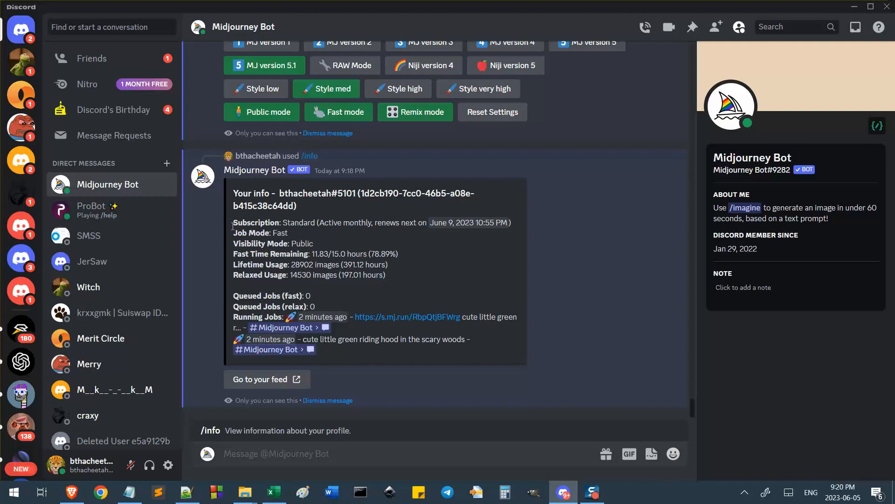
Check the remaining fast time and the subscription renewal date in the account information
left_click_drag(234, 255, 387, 255)
left_click(392, 254)
left_click_drag(430, 222, 455, 222)
mouse_move(328, 253)
left_mouse_down()
mouse_move(303, 254)
mouse_move(321, 254)
left_mouse_up()
left_click(317, 254)
left_click(339, 252)
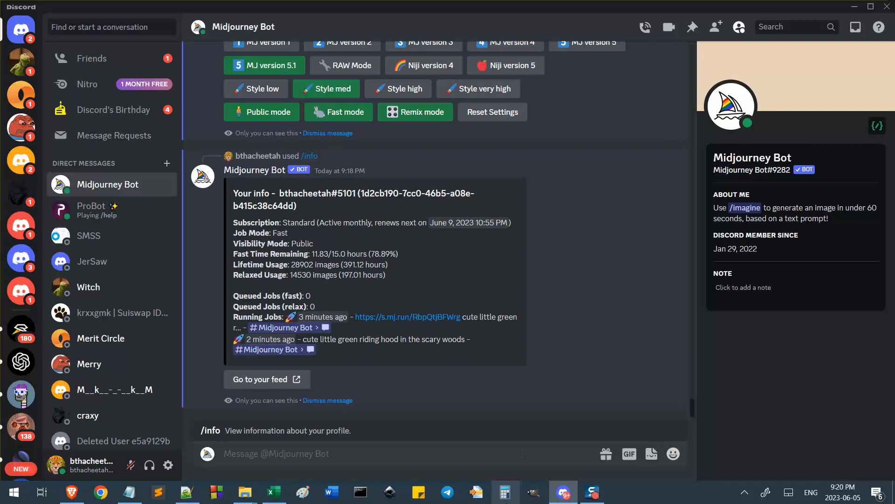
Switch to Calculator, multiply 15 by 60 and divide the result by 30, and close the calculator
left_click(505, 492)
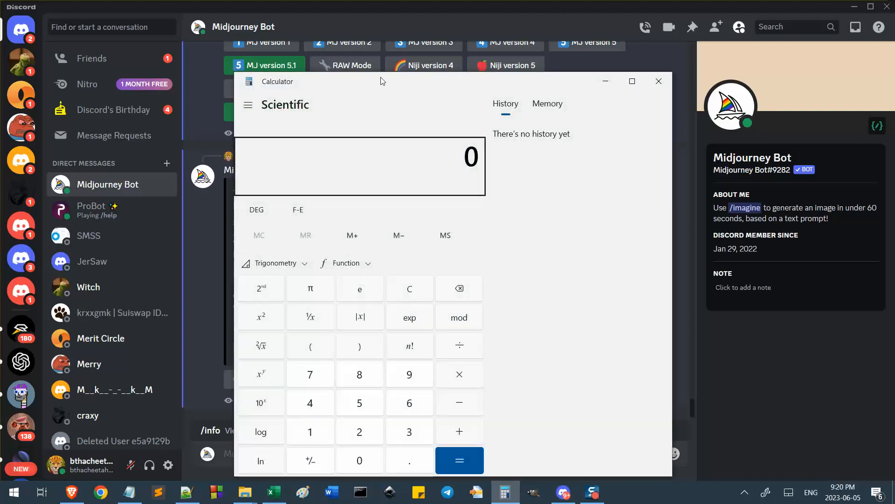
left_click_drag(381, 81, 586, 54)
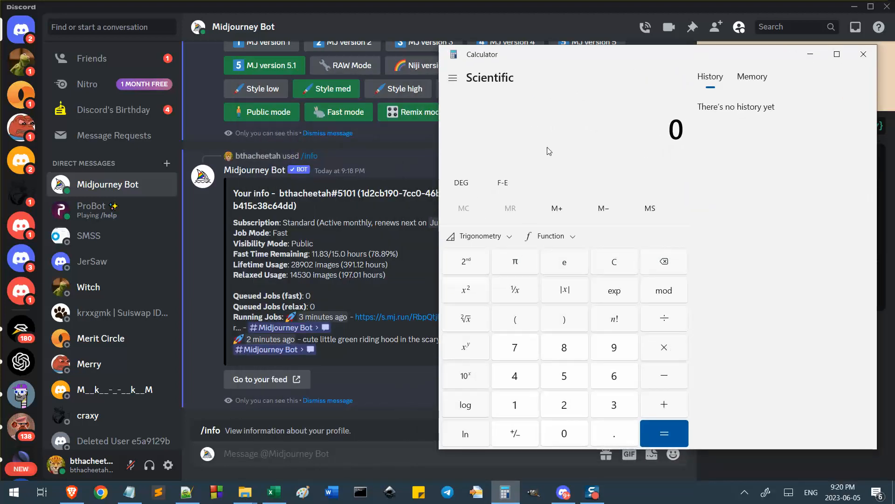
type("15*60")
key("Return")
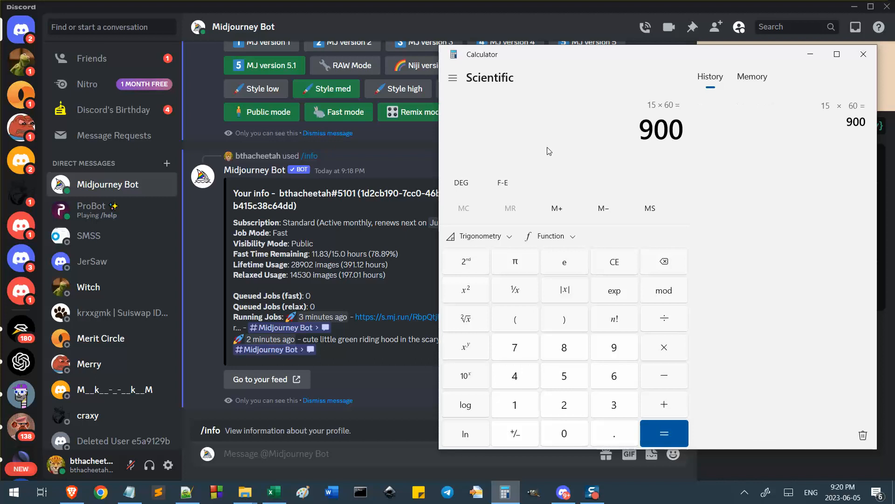
type("/30")
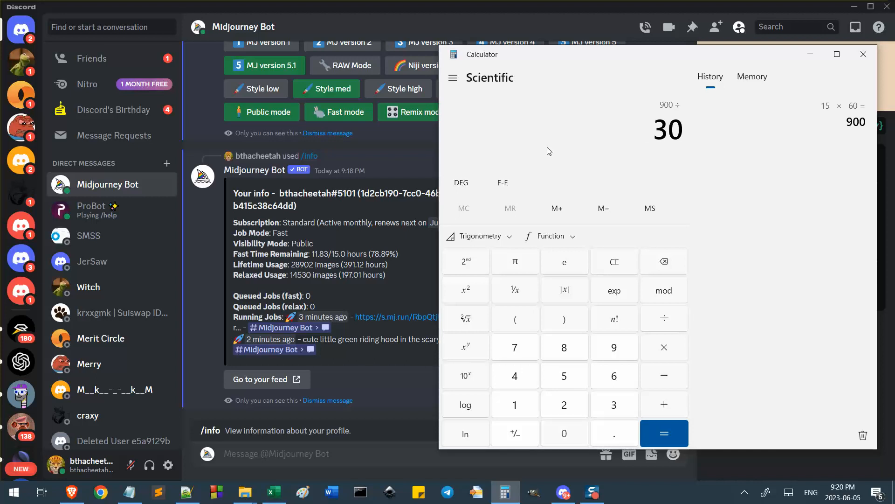
key("Return")
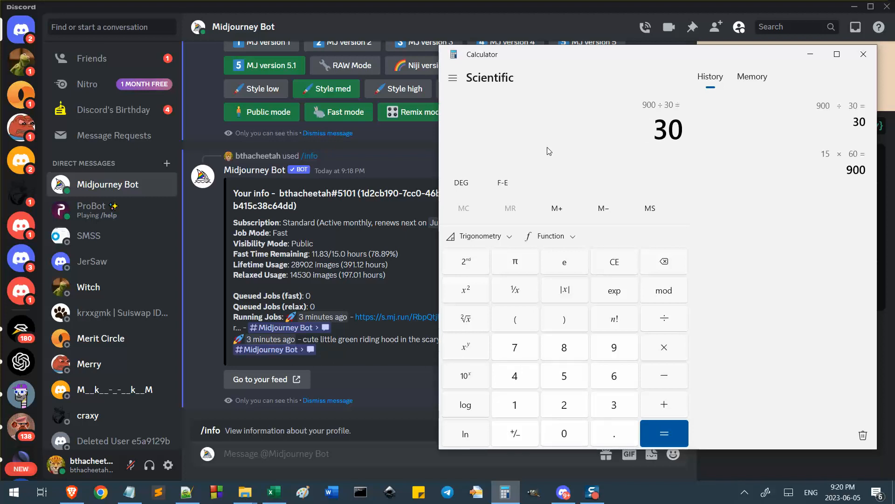
left_click(874, 57)
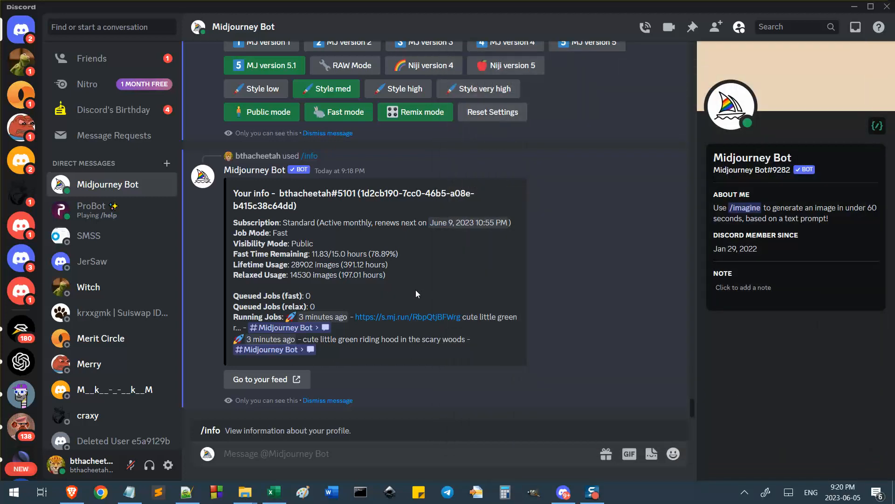
Check the green riding hood jobs in the conversation against the settings and the remaining fast time
scroll(553, 315, "up", 10)
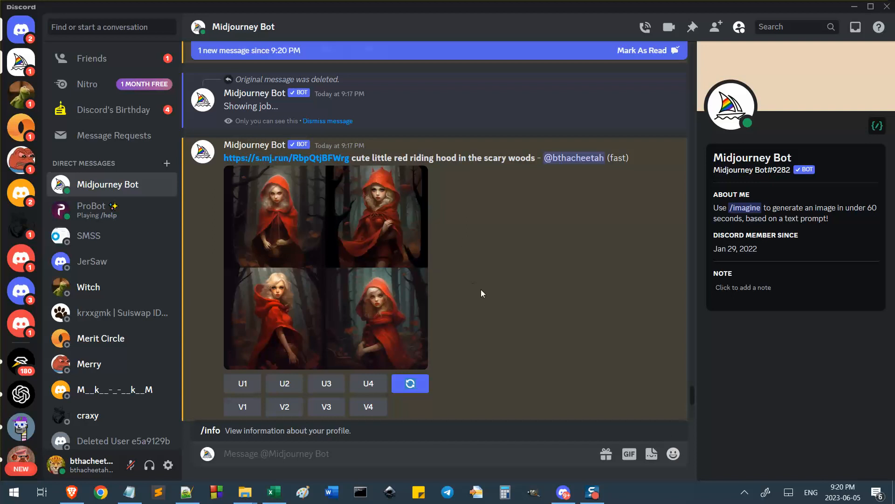
scroll(481, 290, "down", 7)
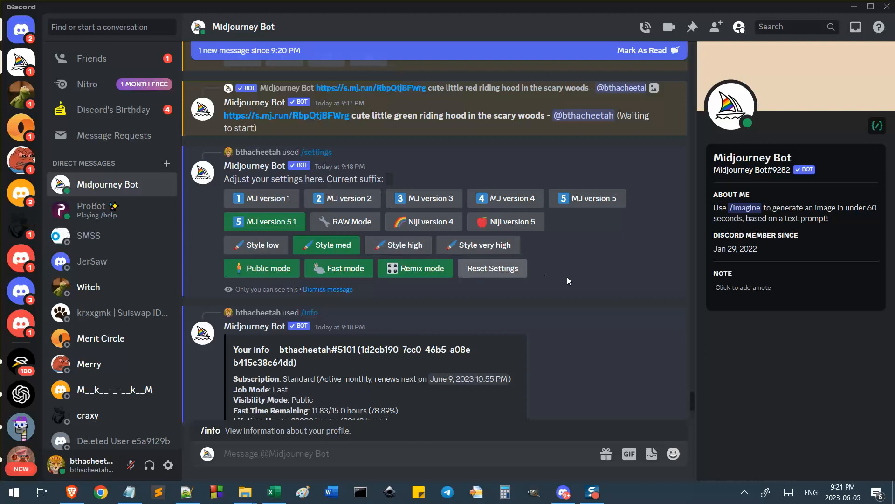
scroll(573, 293, "down", 3)
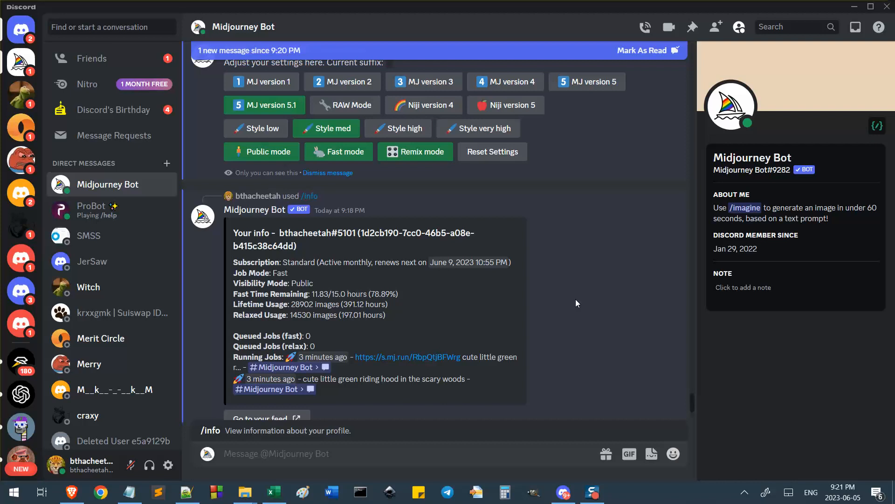
scroll(576, 298, "up", 4)
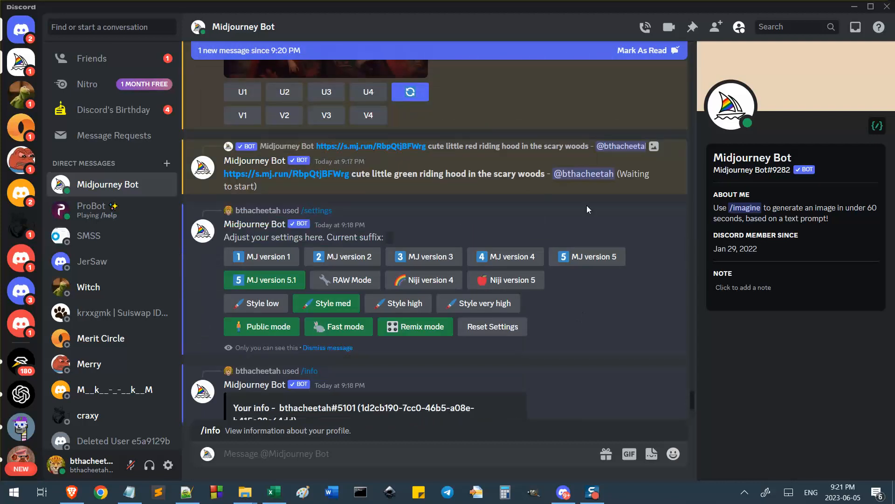
scroll(588, 210, "down", 4)
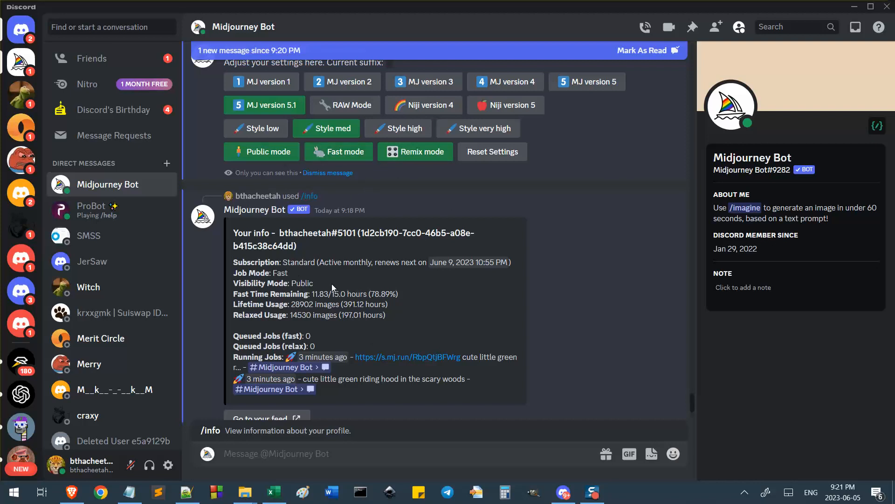
left_click_drag(232, 299, 345, 295)
left_click(341, 297)
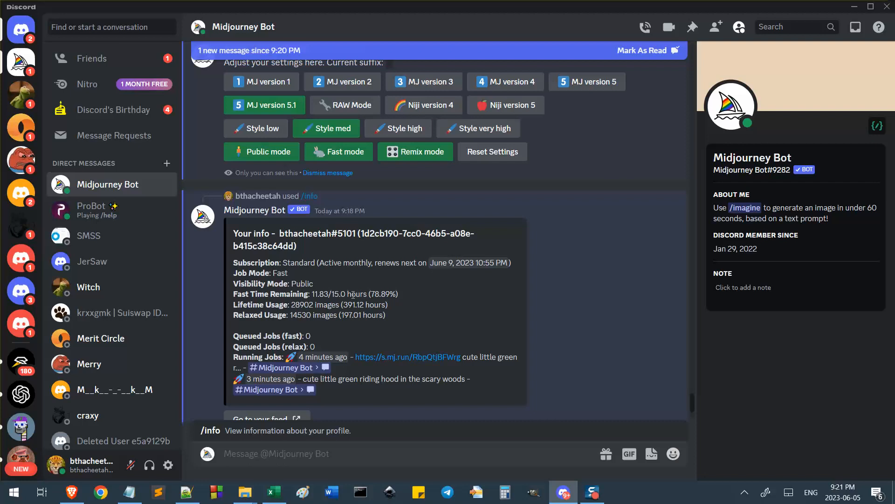
Examine the job progress and the "by leonardo da vinci" wording in the earlier professional painting prompt
scroll(409, 256, "up", 10)
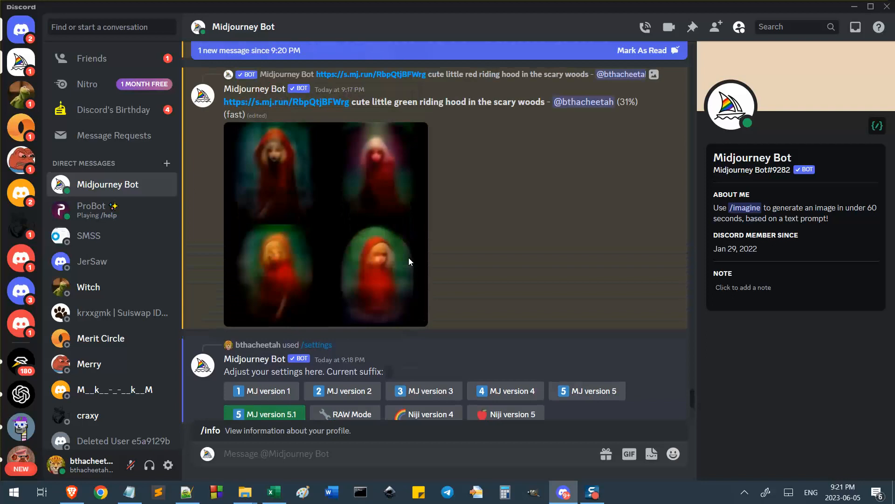
scroll(408, 257, "up", 5)
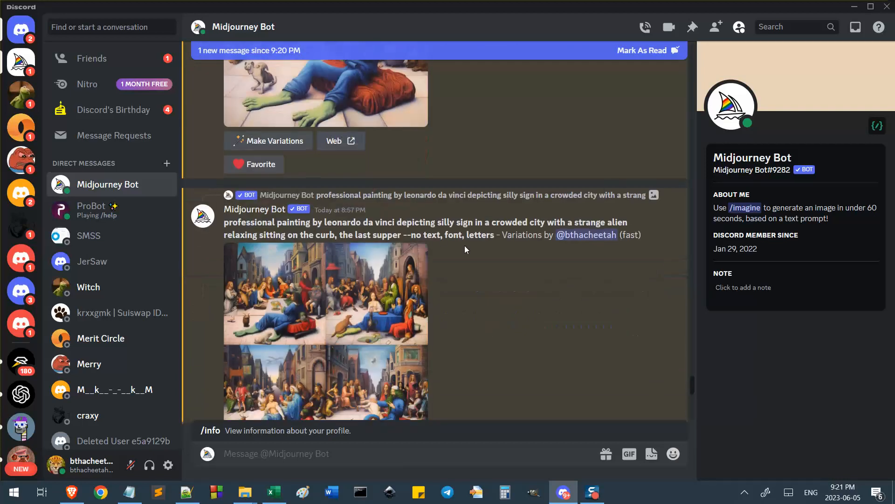
left_click_drag(399, 222, 324, 223)
left_click(393, 222)
left_click_drag(394, 222, 324, 223)
left_click(392, 226)
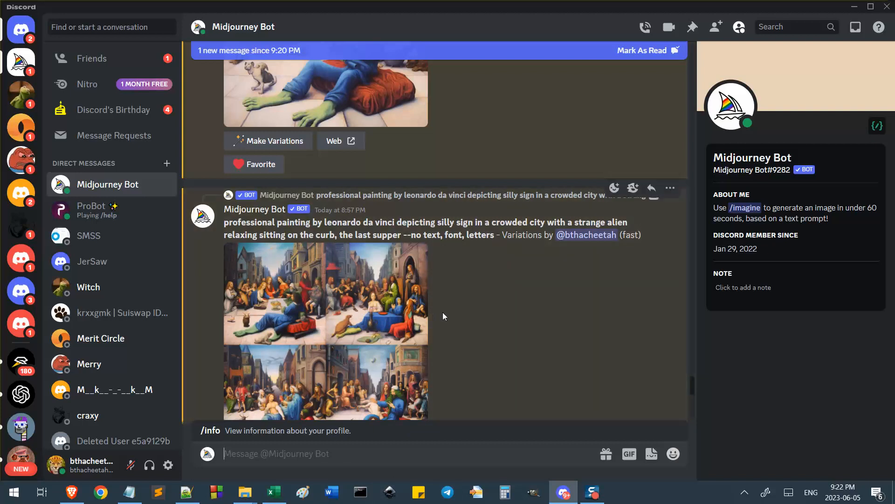
Return to the account information and check the queued fast and relax jobs
scroll(474, 323, "down", 6)
scroll(474, 323, "down", 15)
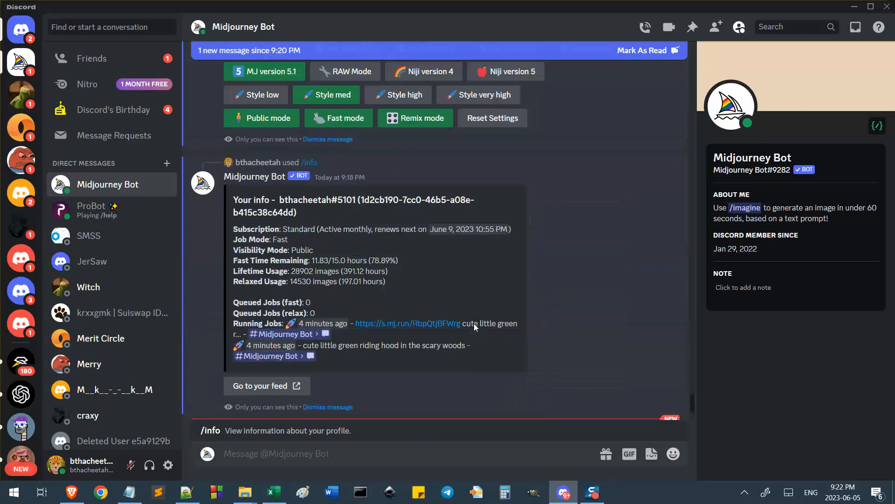
scroll(474, 323, "up", 6)
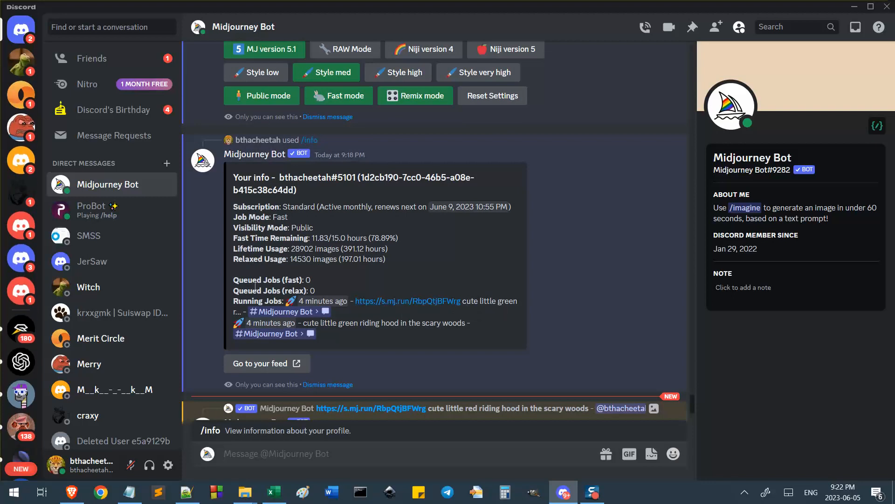
left_click_drag(232, 281, 314, 282)
left_click(320, 282)
left_click_drag(233, 290, 328, 298)
left_click(323, 281)
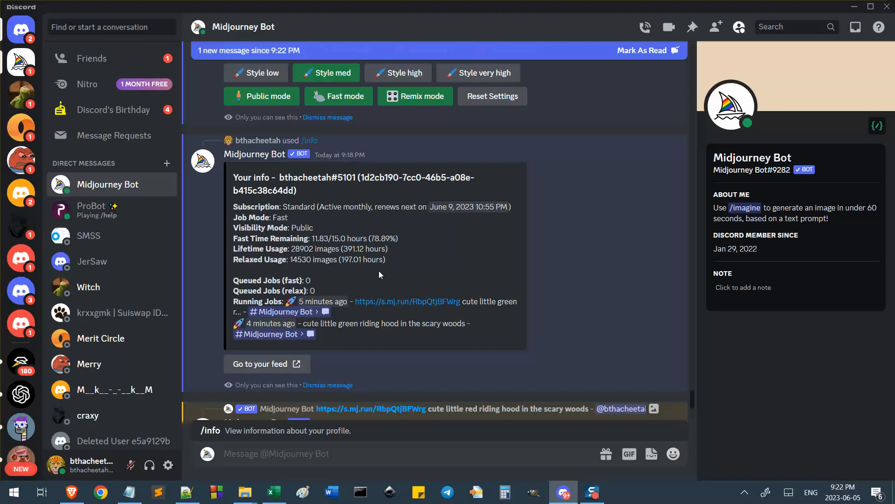
scroll(411, 252, "down", 3)
scroll(411, 253, "up", 6)
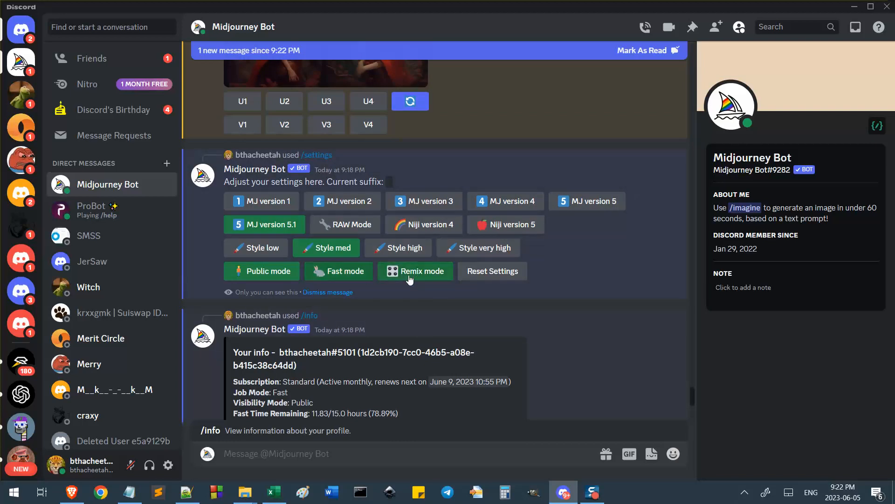
scroll(416, 369, "down", 3)
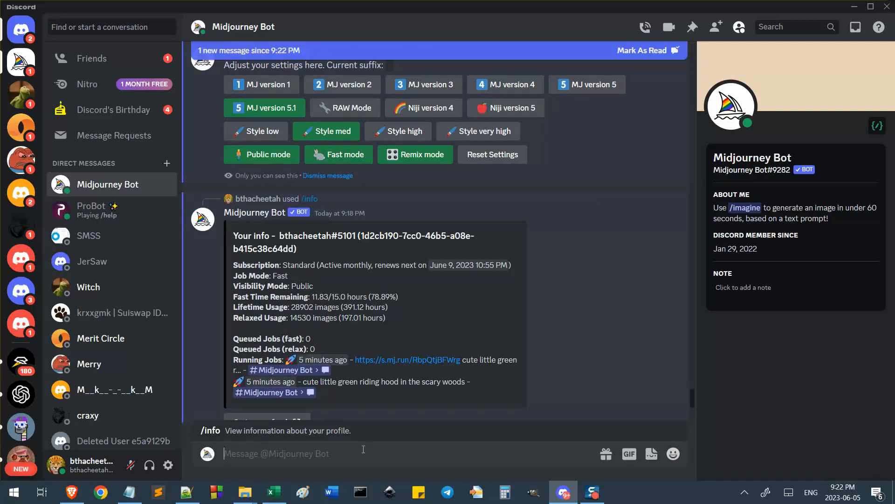
type("/fast")
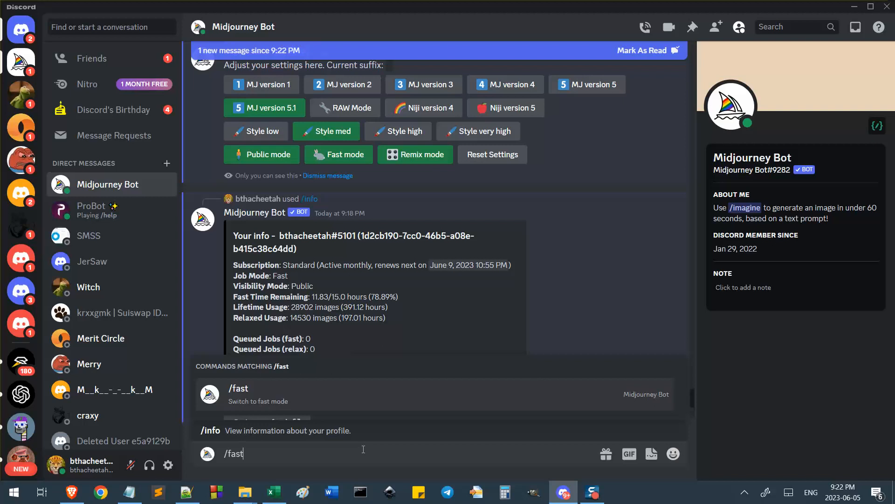
left_click(272, 403)
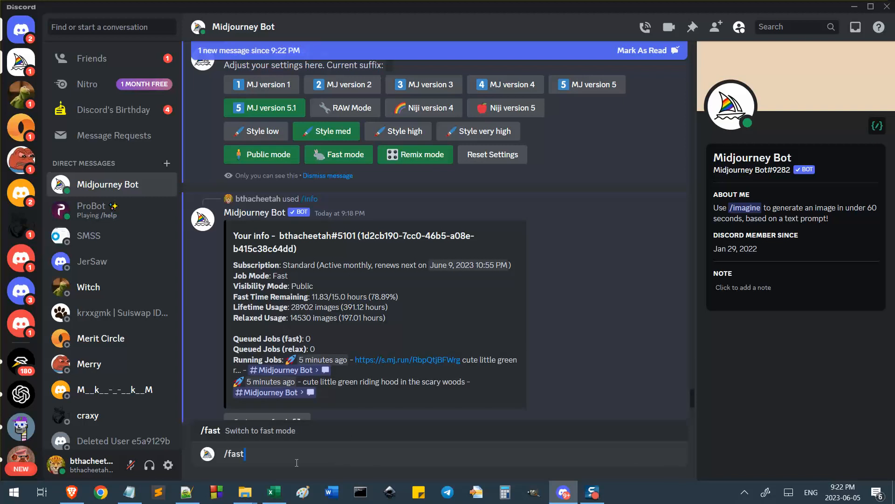
key("Return")
type("/fa")
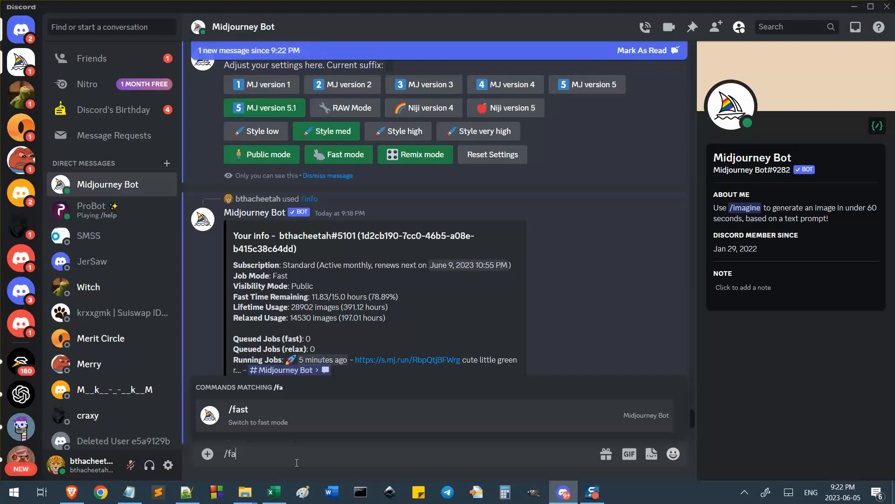
key("Tab")
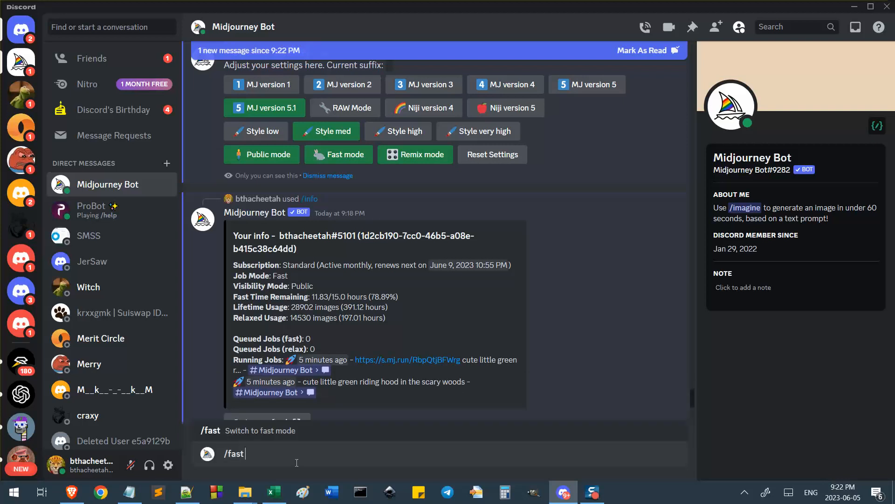
key("ctrl+a")
key("BackSpace")
Browse the bot commands suggested for /i and /im in the message field
type("/i")
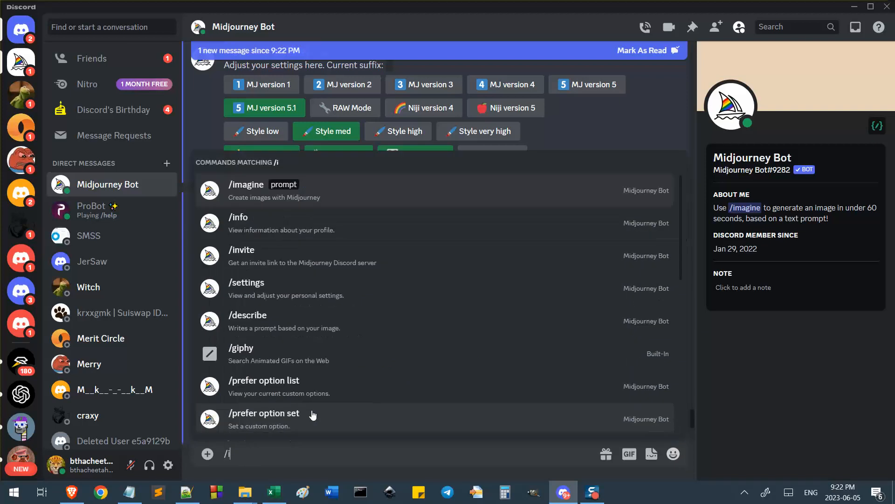
type("m")
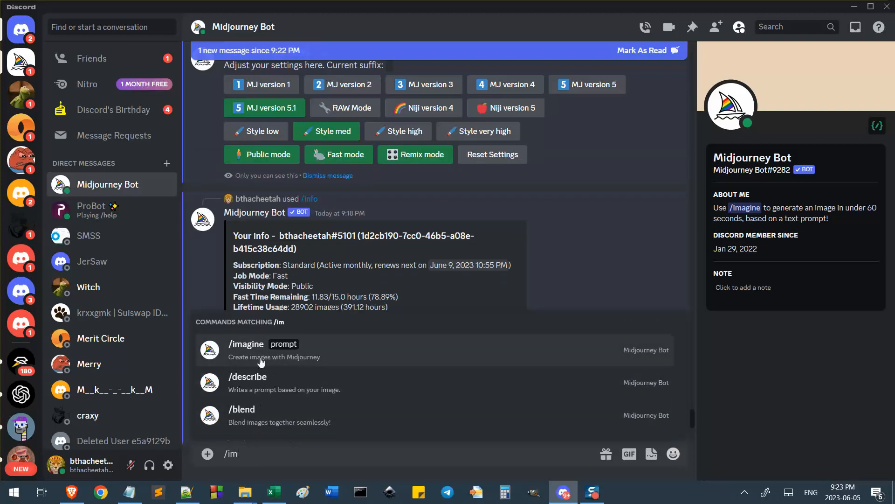
key("BackSpace")
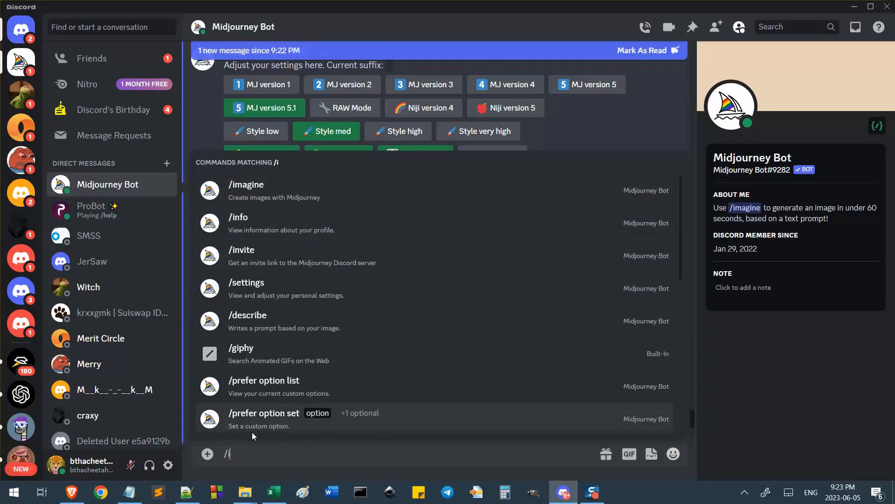
key("BackSpace")
type("i")
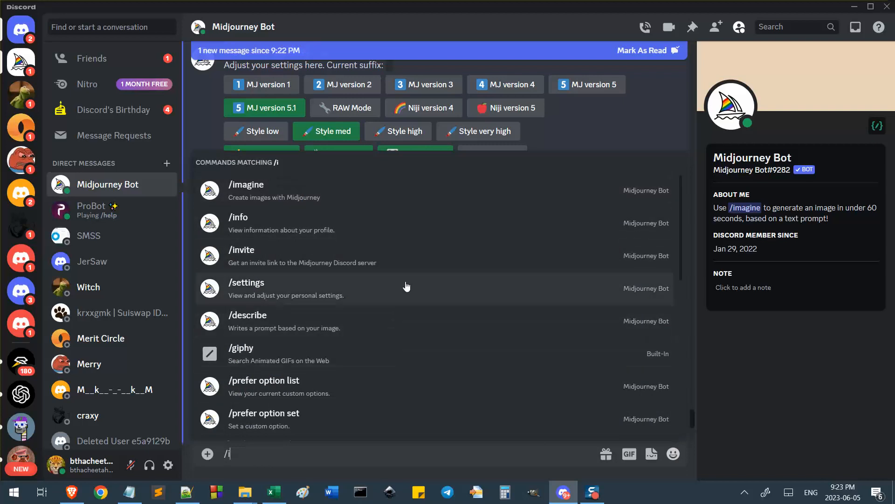
type("m")
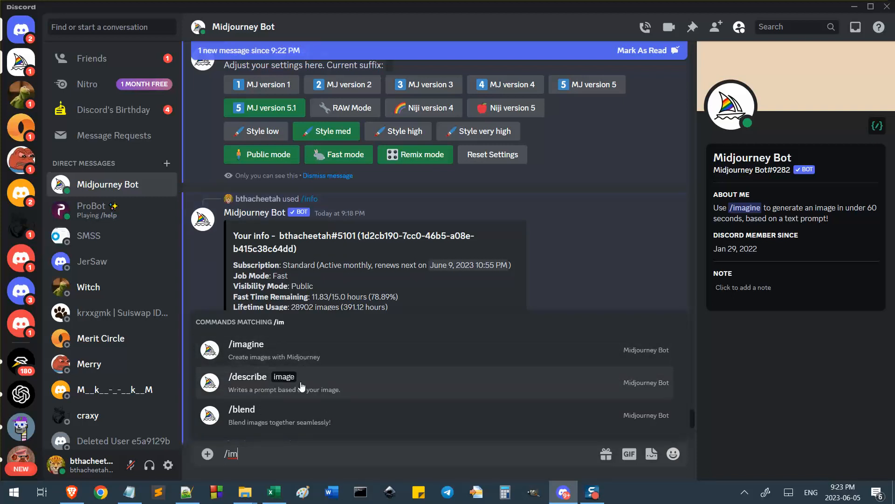
key("Tab")
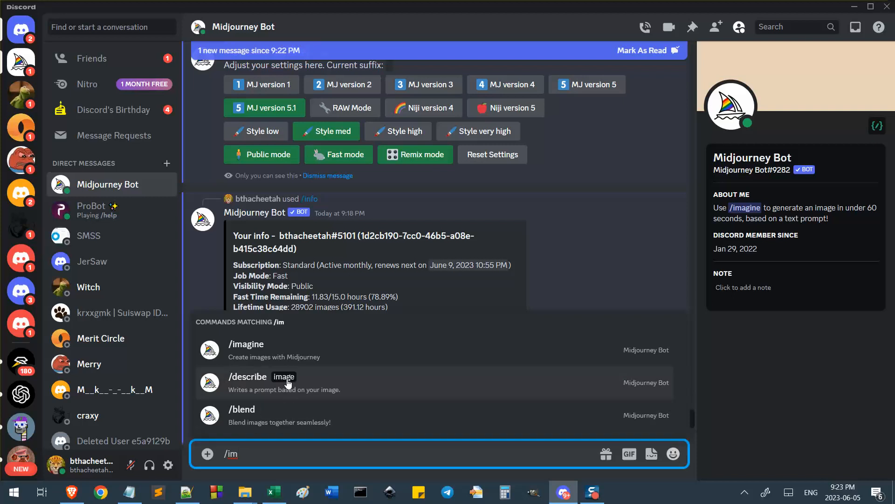
key("Tab")
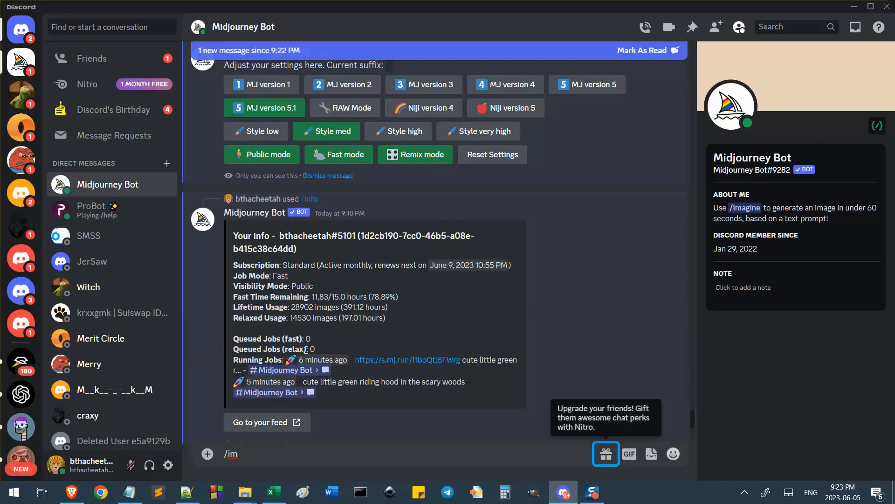
Insert the /imagine command from the suggestions for /im and clear it from the message field, two times
left_click(283, 456)
key("BackSpace")
key("BackSpace")
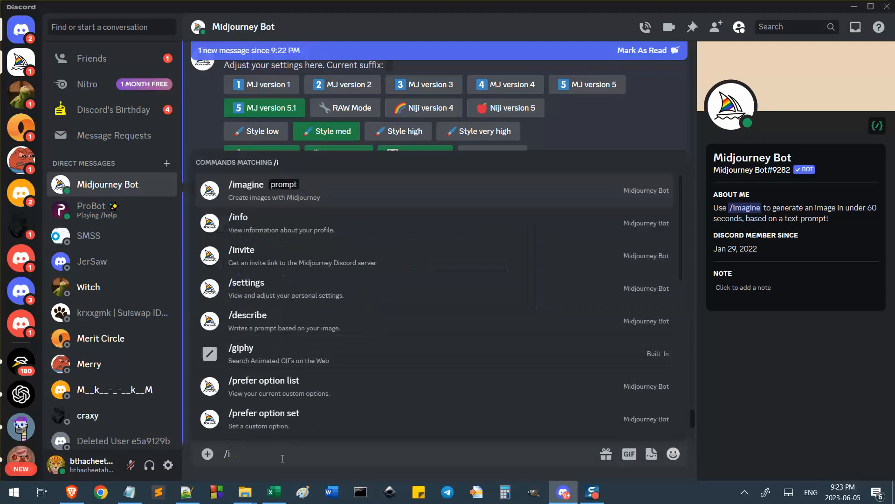
type("im")
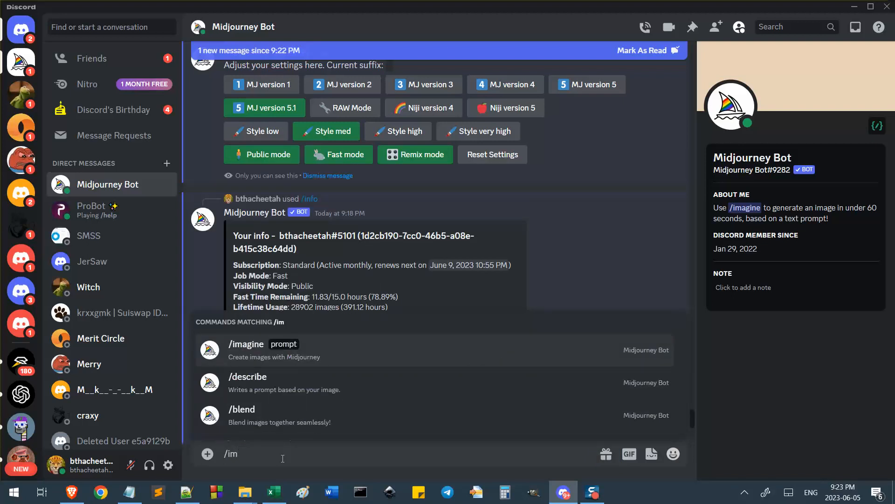
key("Return")
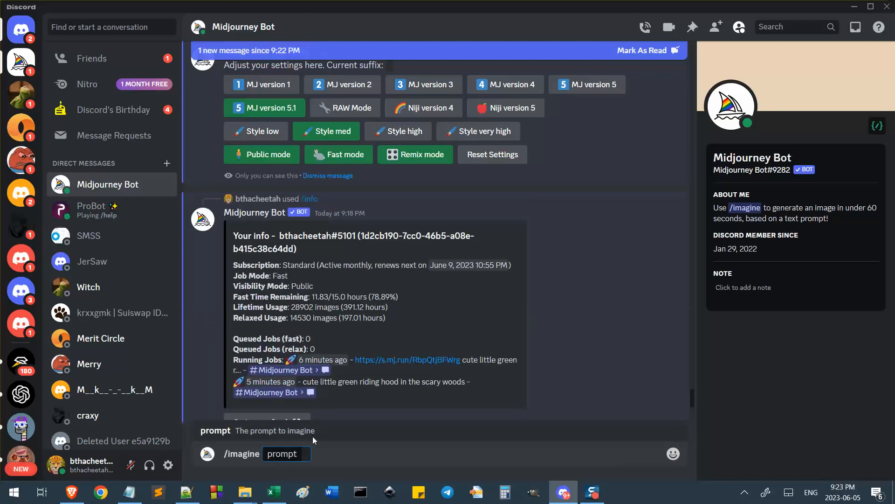
key("BackSpace")
key("BackSpace")
key("BackSpace")
key("BackSpace")
key("BackSpace")
key("BackSpace")
key("BackSpace")
key("BackSpace")
key("BackSpace")
key("BackSpace")
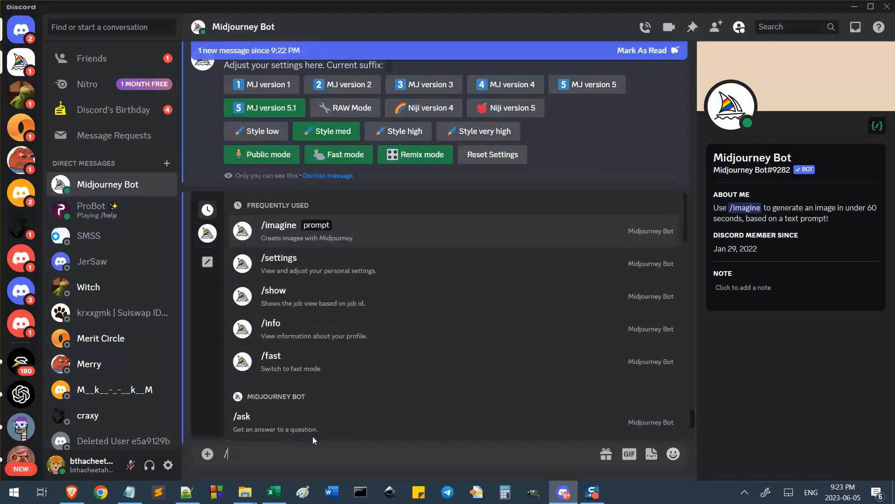
type("/im")
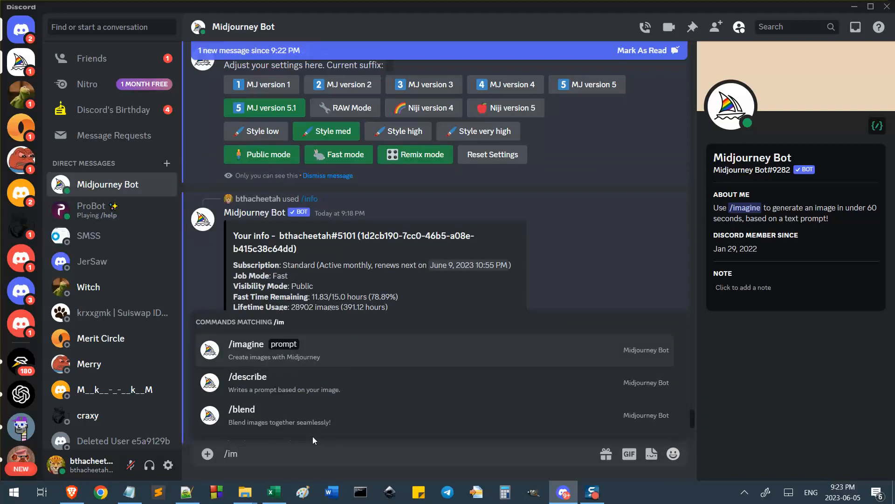
left_click(297, 356)
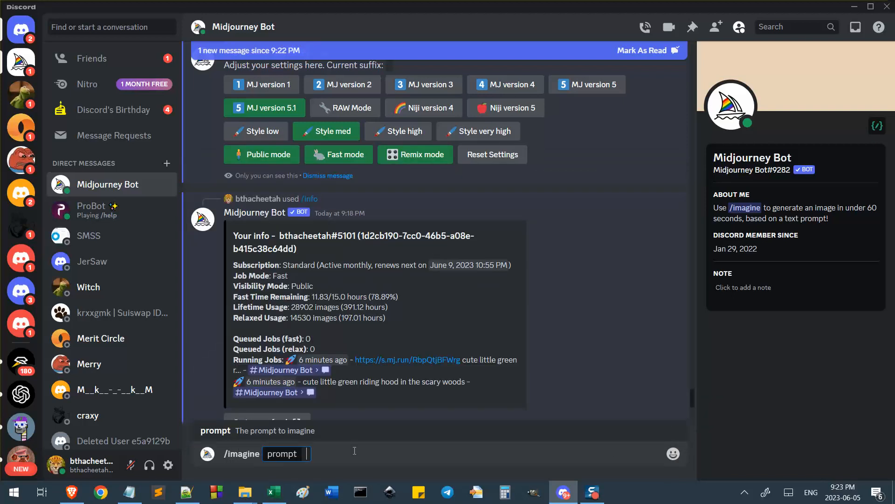
key("BackSpace")
key("BackSpace")
key("BackSpace")
key("BackSpace")
key("BackSpace")
key("BackSpace")
key("BackSpace")
key("BackSpace")
key("BackSpace")
key("BackSpace")
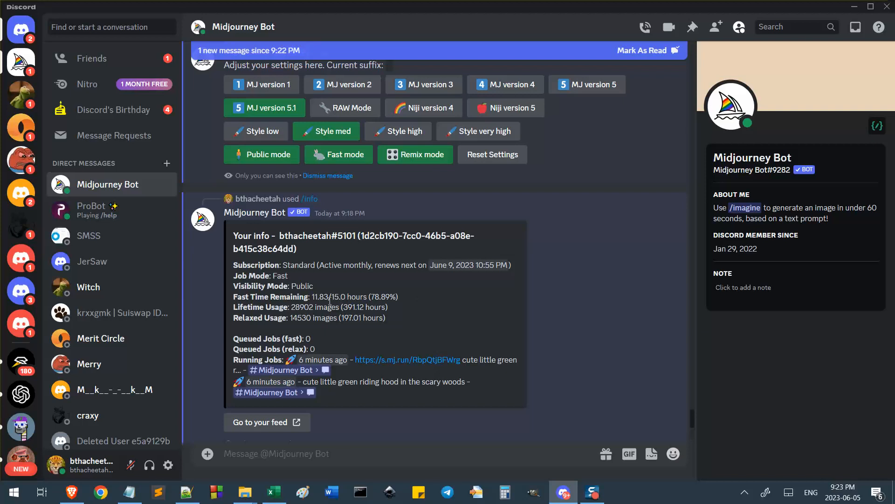
Send /fast to set the job mode to fast, and send /relax to change it to relax mode
type("/fast")
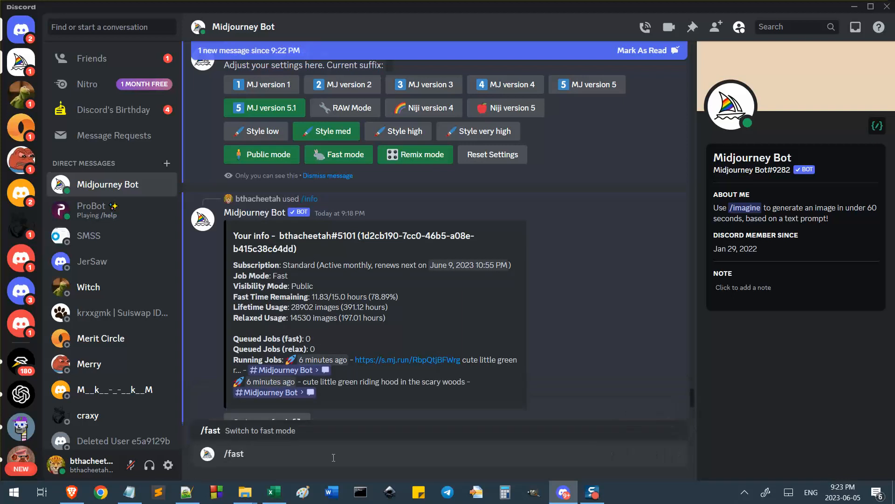
key("Return")
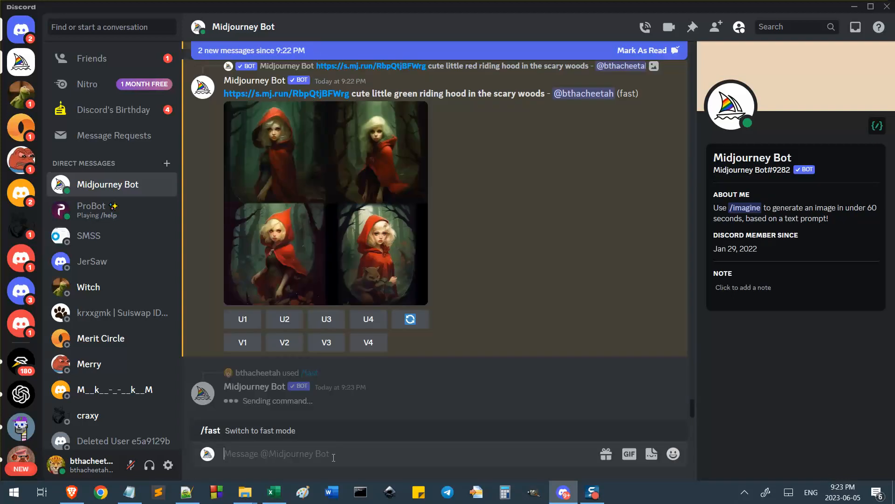
type("/relax")
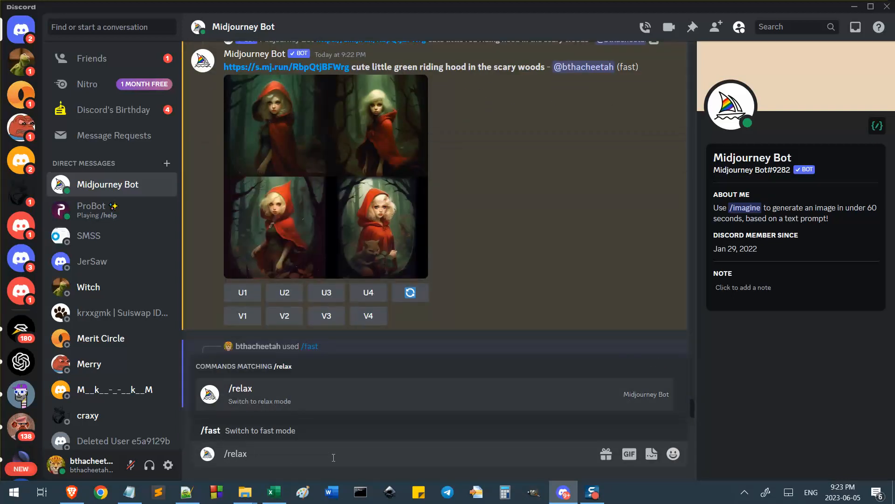
key("Return")
key("Return")
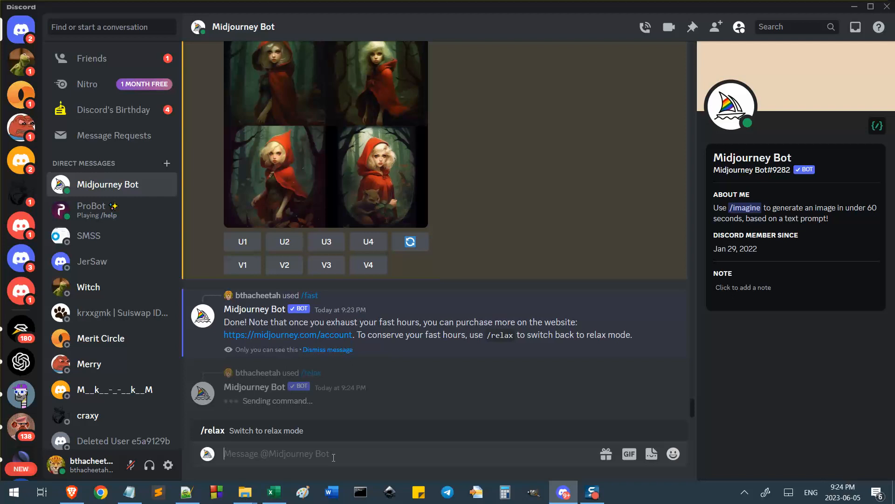
Switch the job mode back to fast with the /fast command
type("/fast")
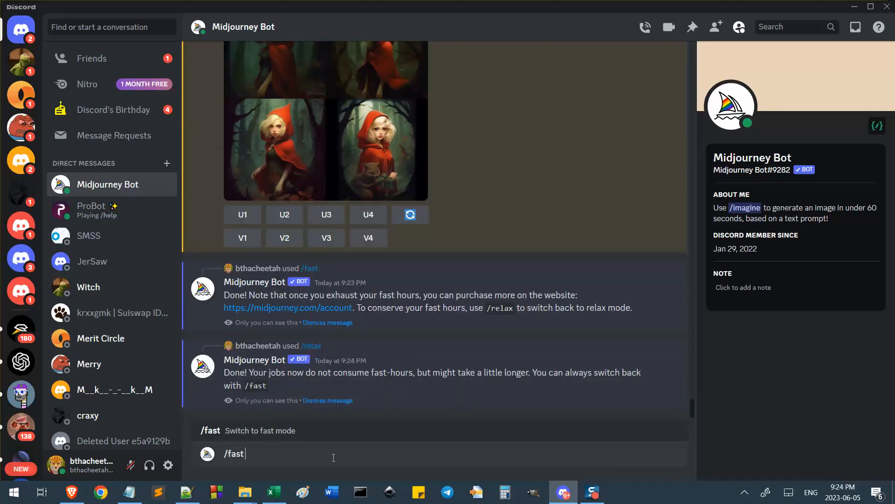
key("Return")
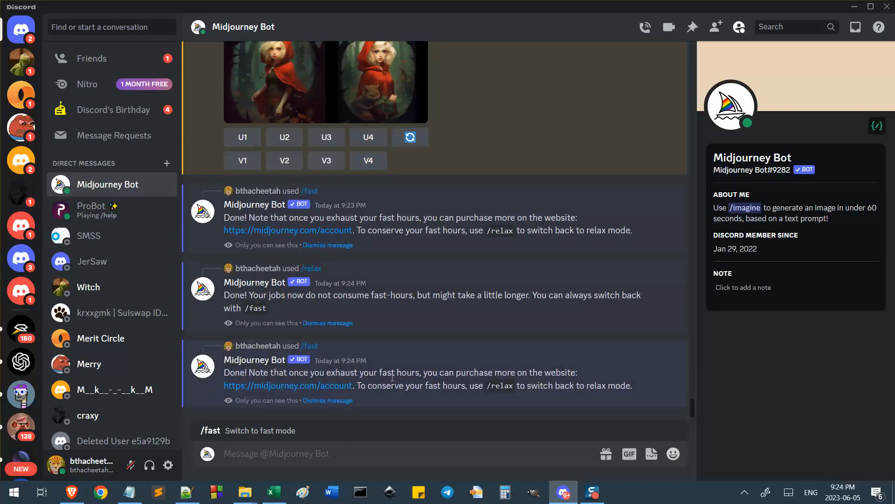
scroll(437, 298, "up", 4)
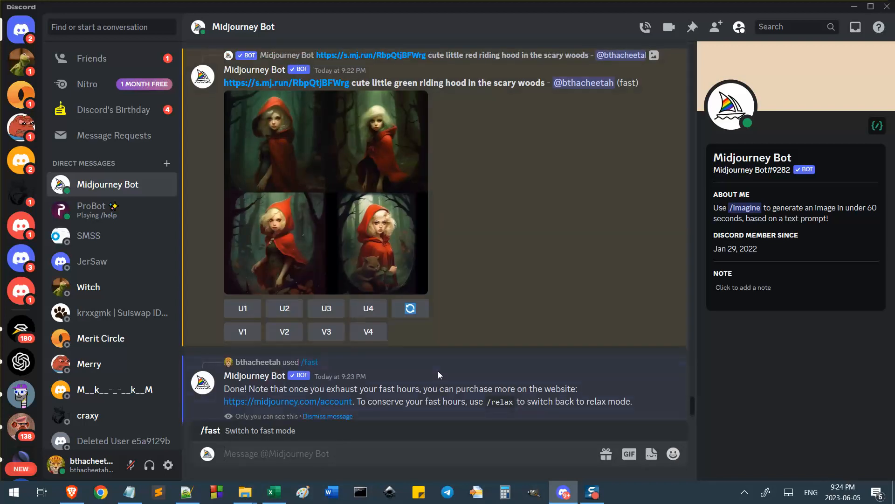
scroll(438, 371, "down", 4)
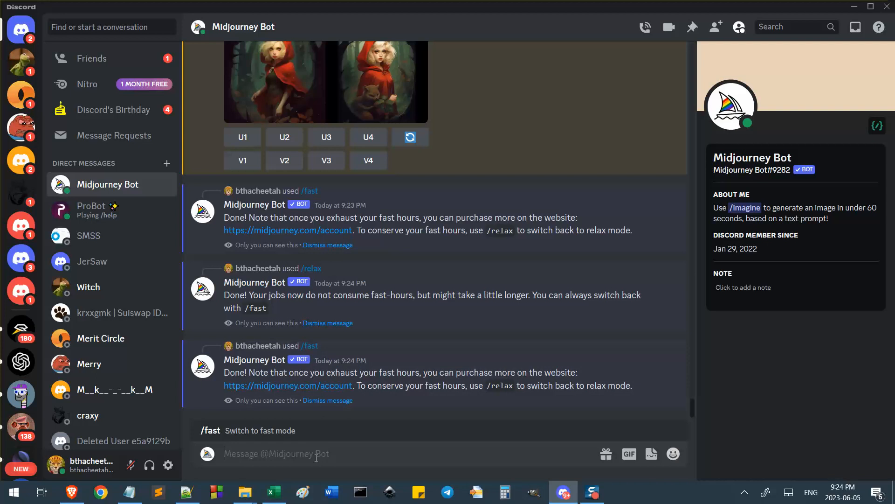
Turn remix mode off by sending the /prefer remix command
type("/remix")
key("Tab")
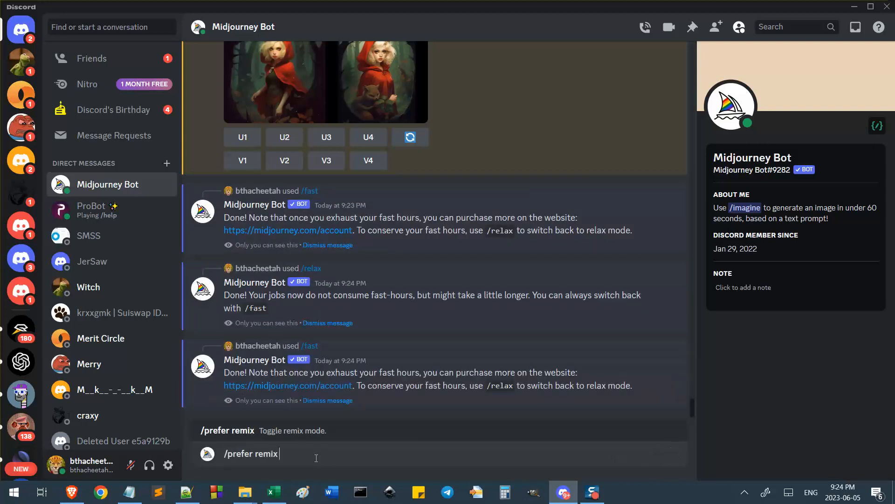
key("Return")
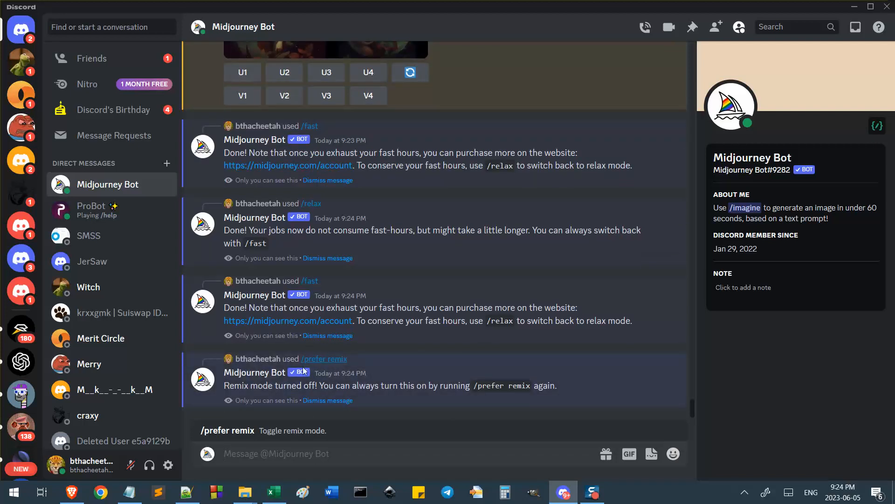
Copy the /prefer remix command from the bot's reply and send it to turn remix mode back on
left_click_drag(474, 386, 533, 386)
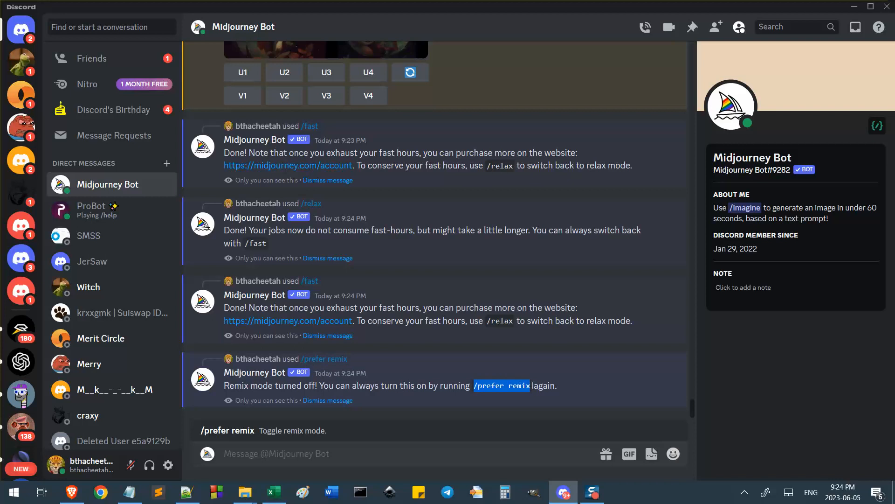
key("ctrl+c")
left_click(323, 449)
key("ctrl+v")
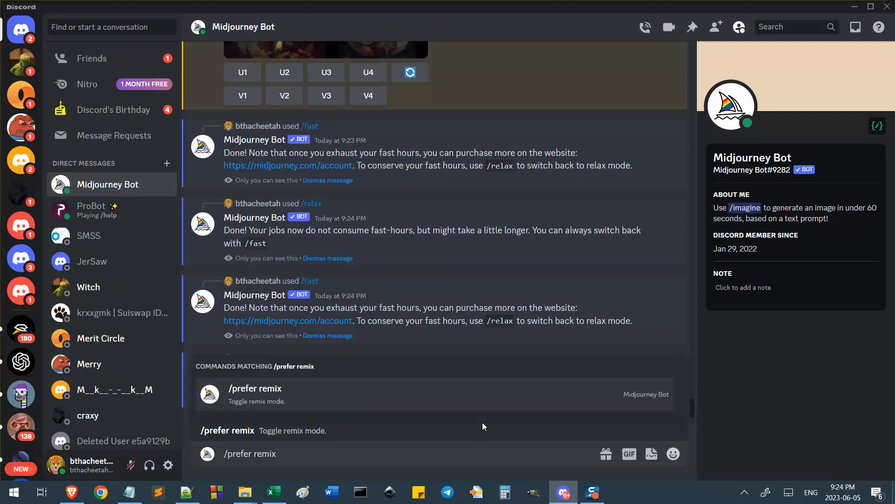
key("Return")
key("Return")
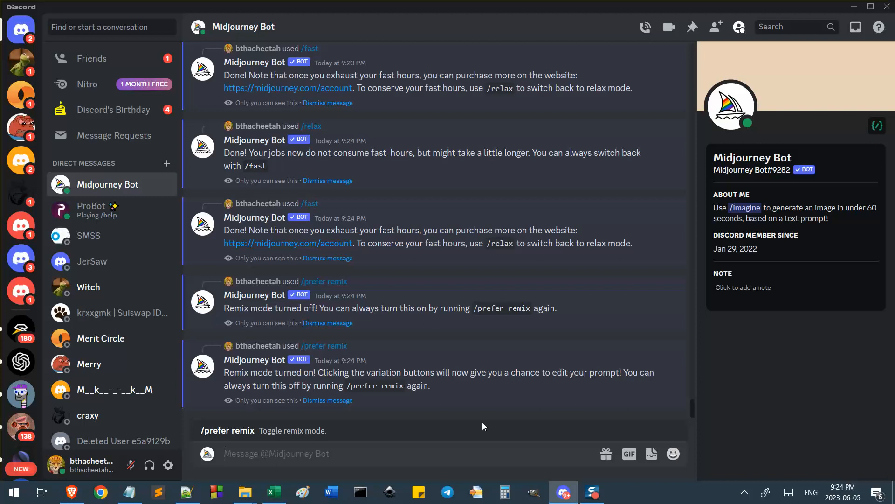
Send the /settings command to the Midjourney Bot to display its current settings
scroll(443, 333, "up", 2)
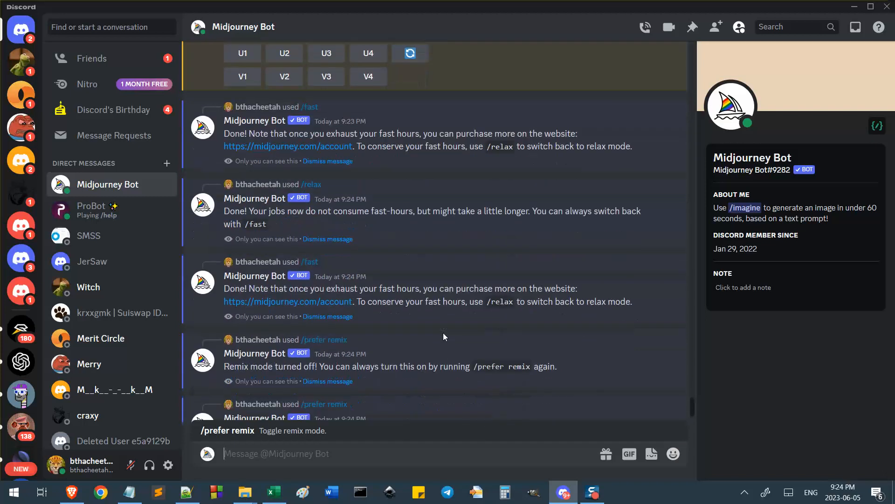
type("/set")
key("Return")
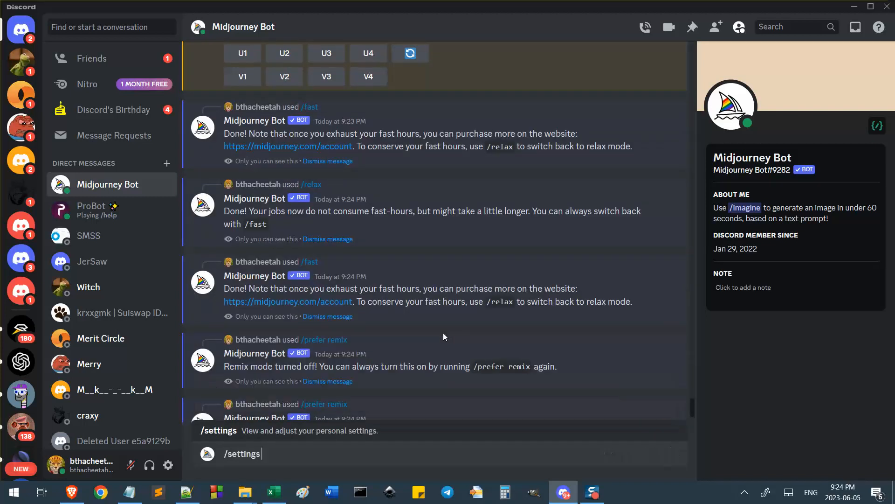
key("Return")
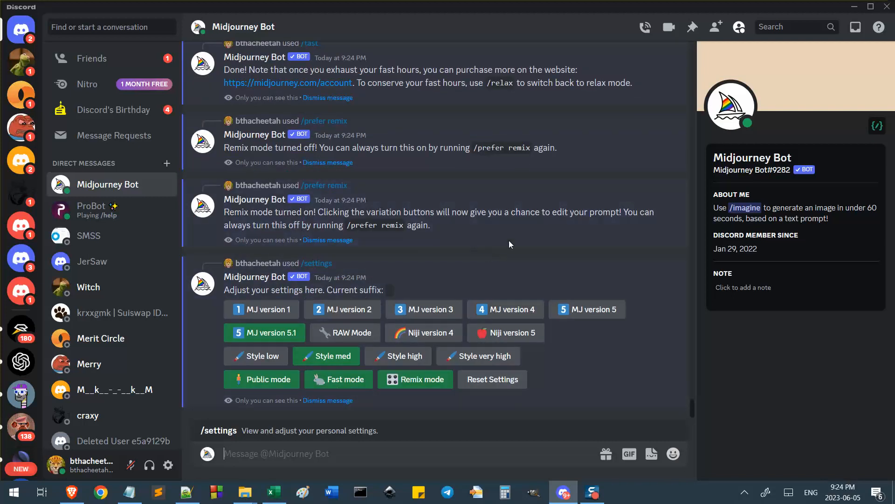
type("/i")
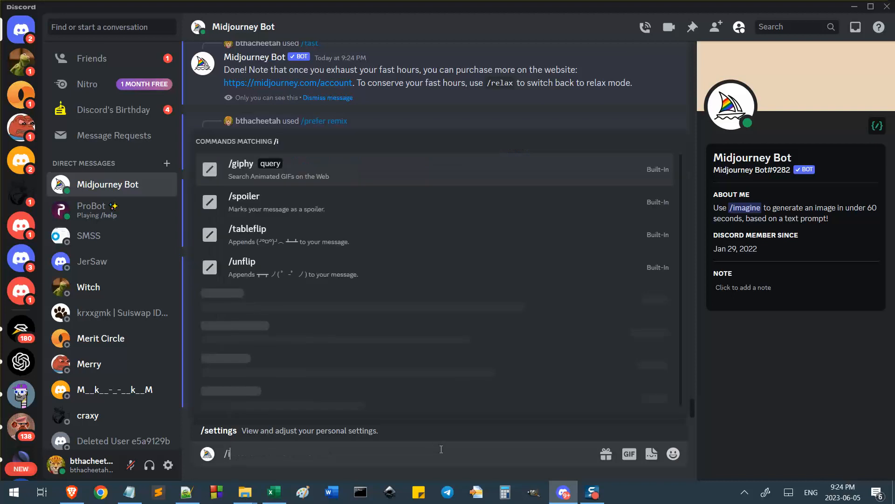
type("mage")
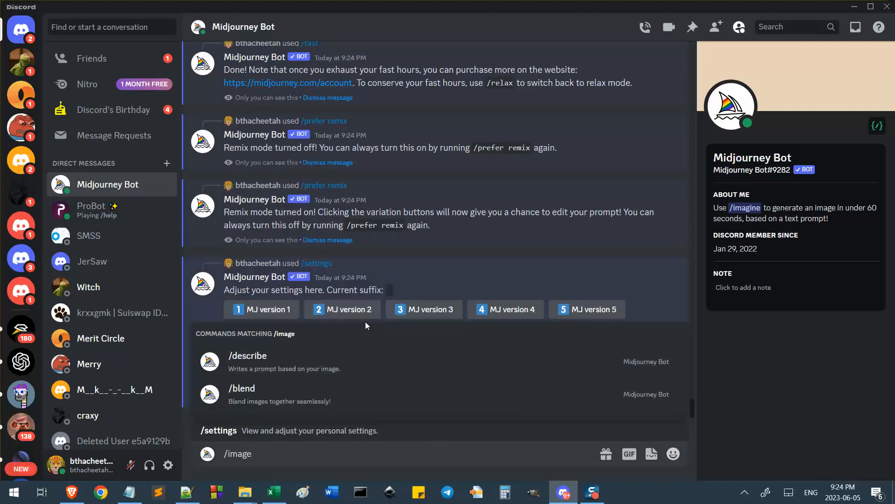
key("BackSpace")
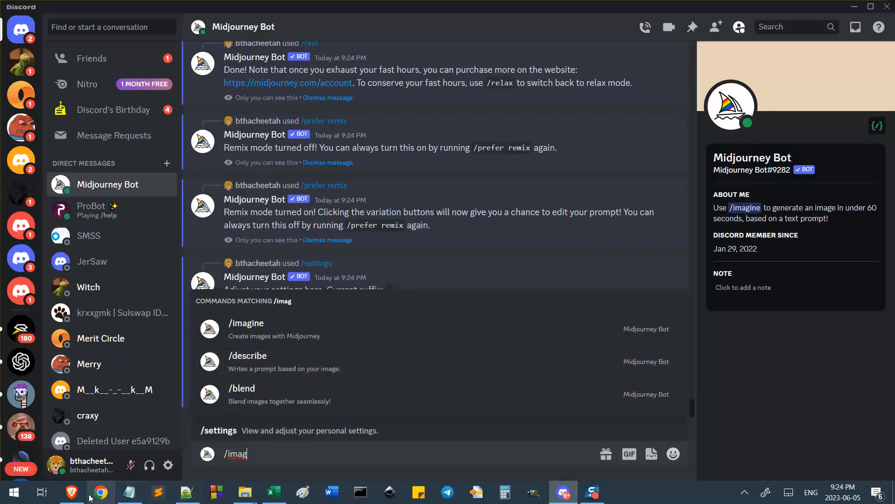
Switch to the Brave browser and look through the open Midjourney job pages for the cute pink flying alien prompt and its version parameters
left_click(67, 501)
left_click(377, 9)
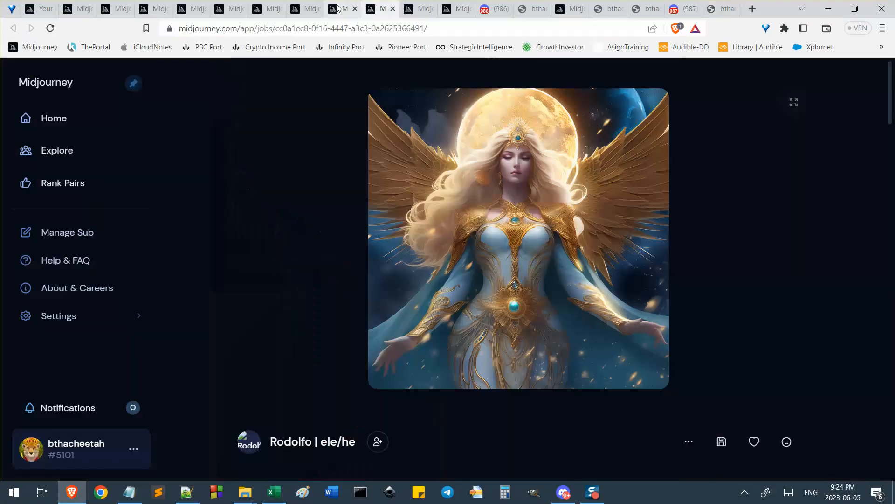
left_click(340, 9)
left_click(315, 8)
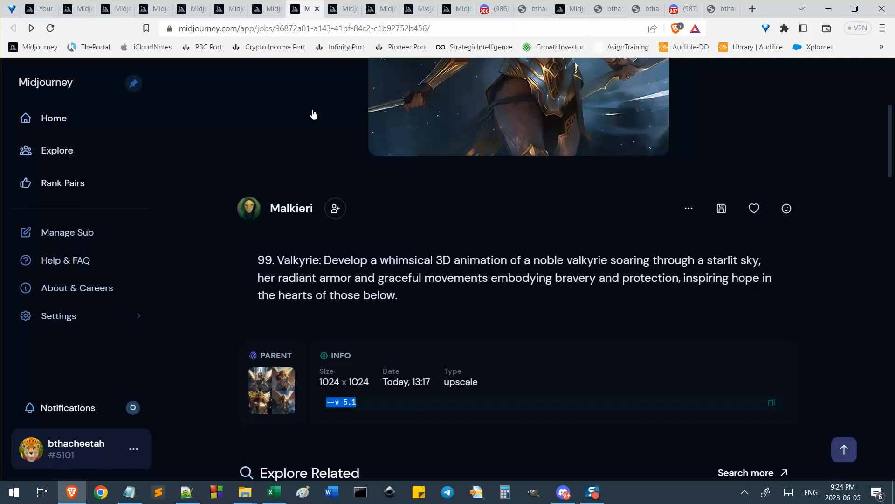
left_click(270, 10)
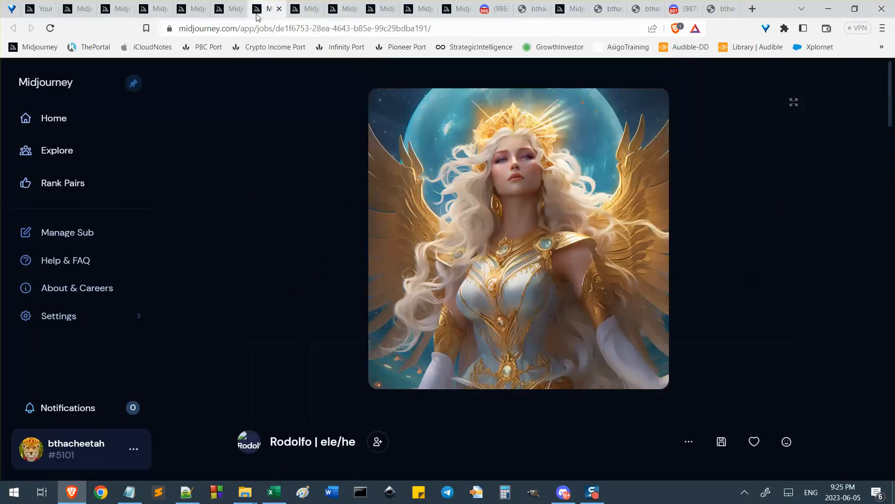
left_click(228, 8)
scroll(363, 363, "down", 8)
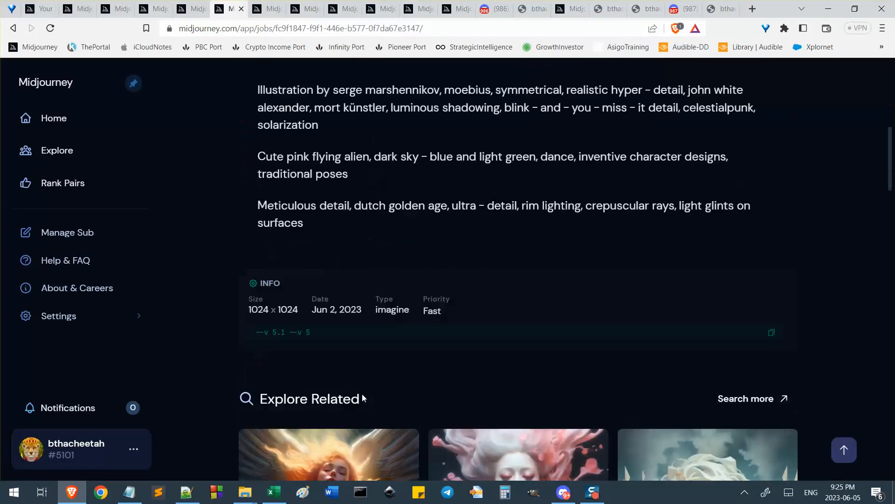
Open 30.png from the done folder in File Explorer, look at the images before it, and close the viewer
mouse_move(244, 491)
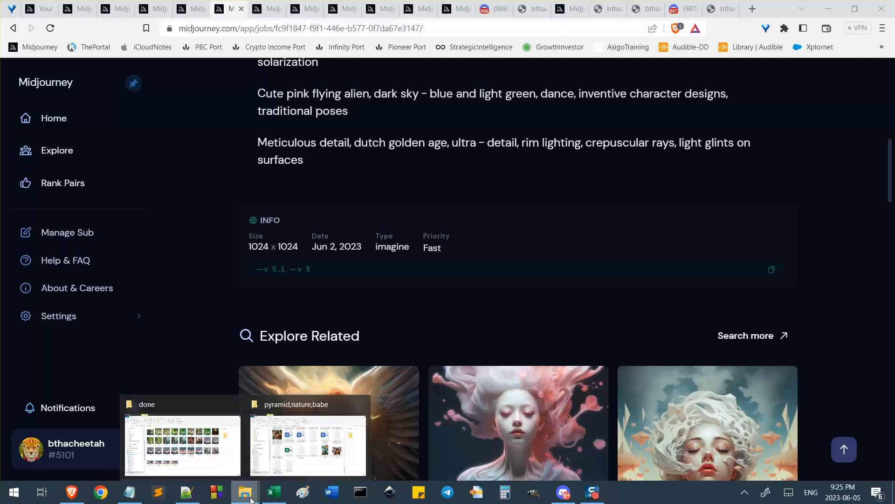
left_click(206, 440)
double_click(583, 283)
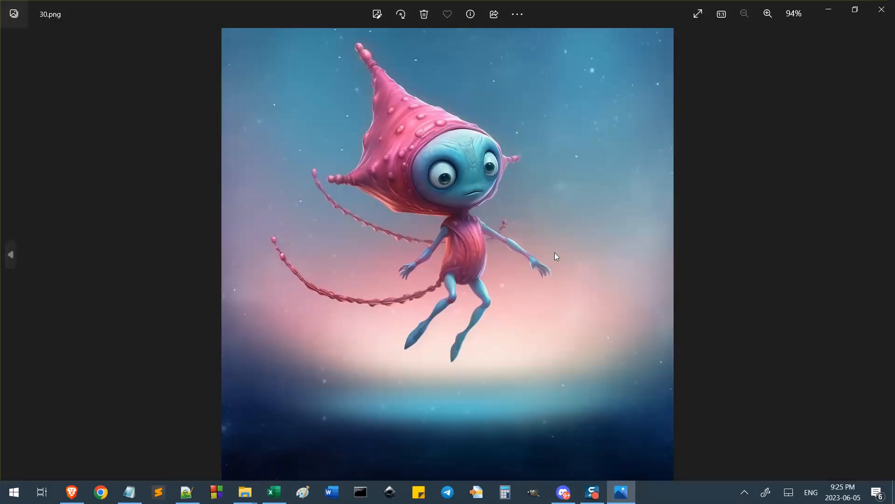
key("Left")
key("Left")
key("Right")
key("Right")
left_click(881, 9)
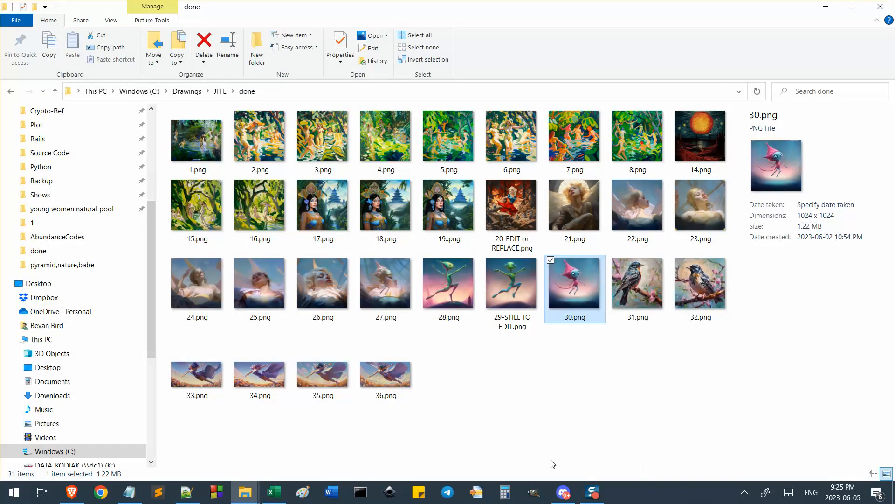
Return to the done folder after a brief switch to Discord, view the pink alien in 30.png again, and close it
left_click(564, 492)
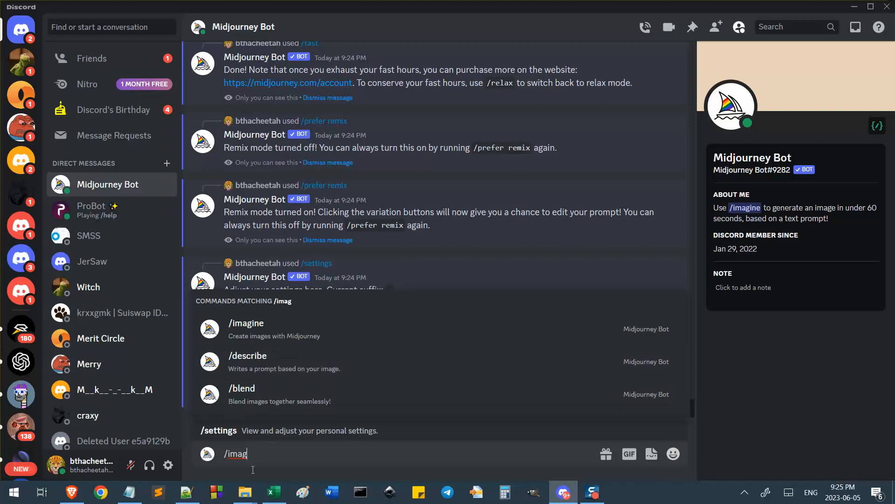
mouse_move(245, 492)
left_click(194, 443)
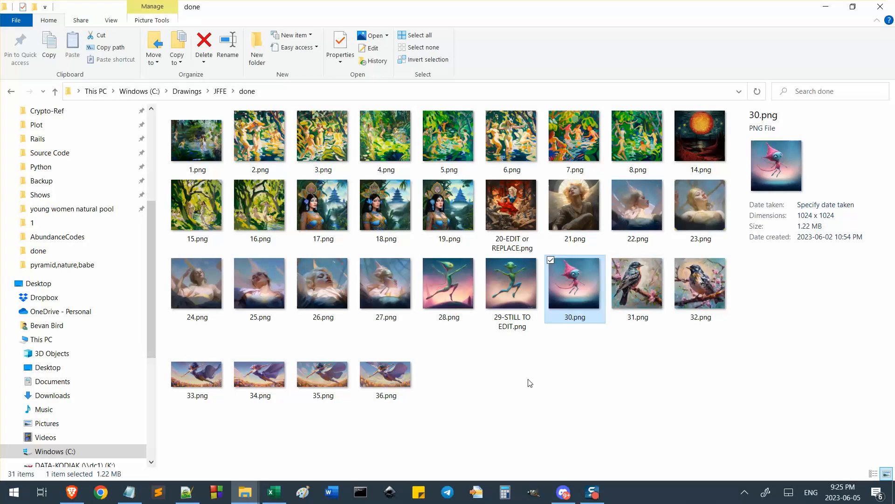
double_click(575, 299)
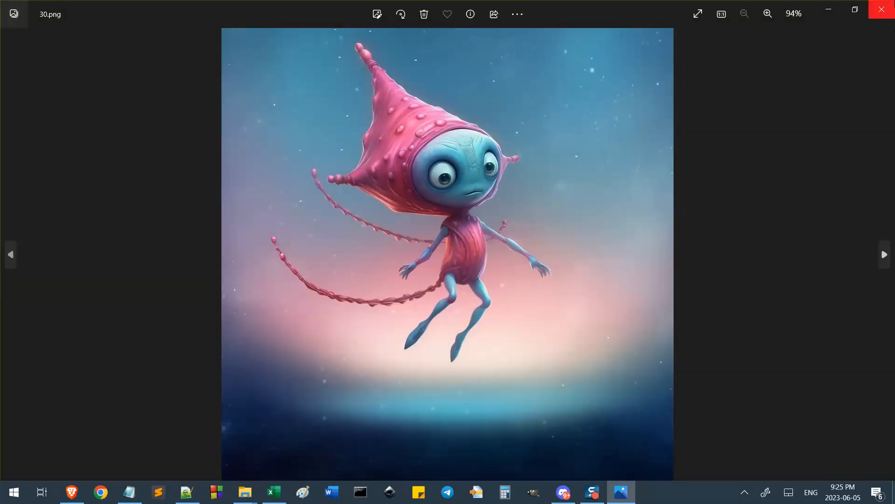
left_click(881, 9)
Open 27.png from the done folder and browse the portraits back to 22.png and forward to 27.png
double_click(396, 289)
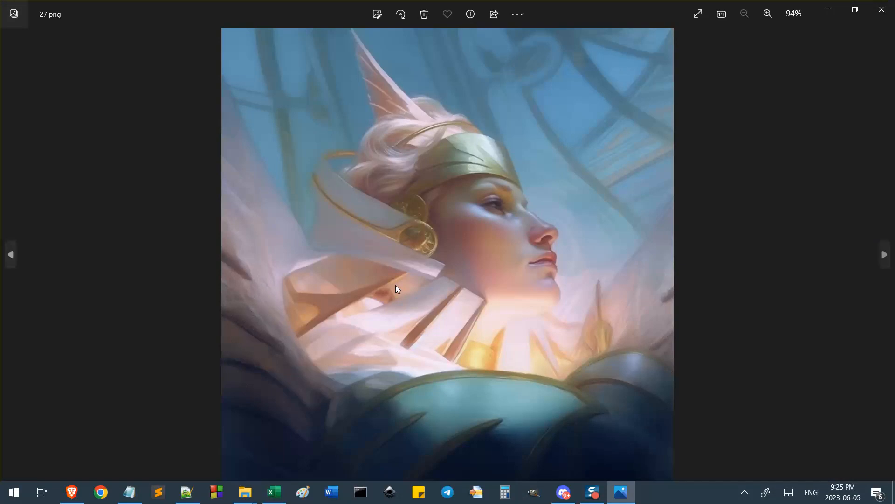
key("Left")
key("Left")
key("Left")
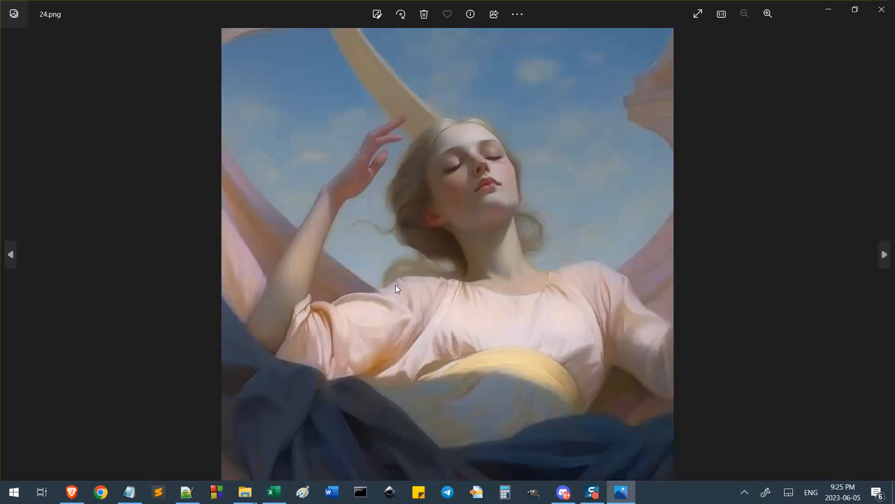
key("Left")
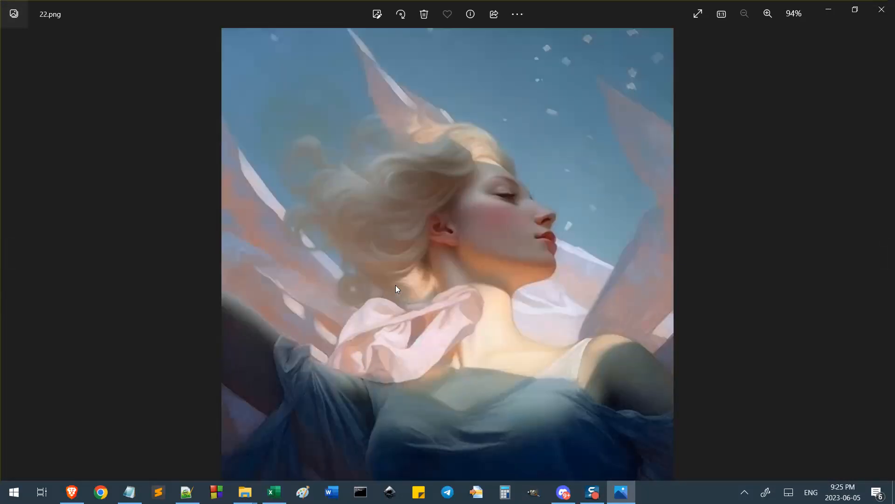
key("Right")
key("Right")
key("Right")
key("Right")
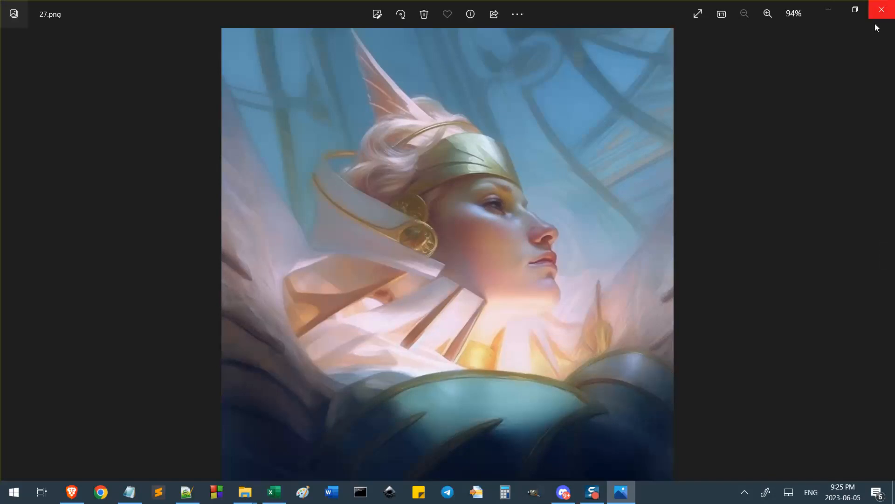
Compare the portrait variations once more by going from 27.png back to 22.png and returning to 27.png
key("Left")
key("Left")
key("Left")
key("Left")
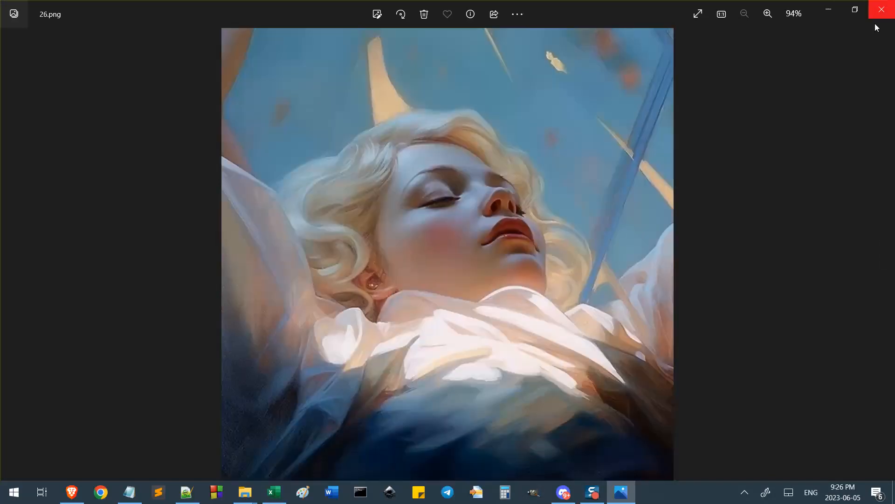
key("Left")
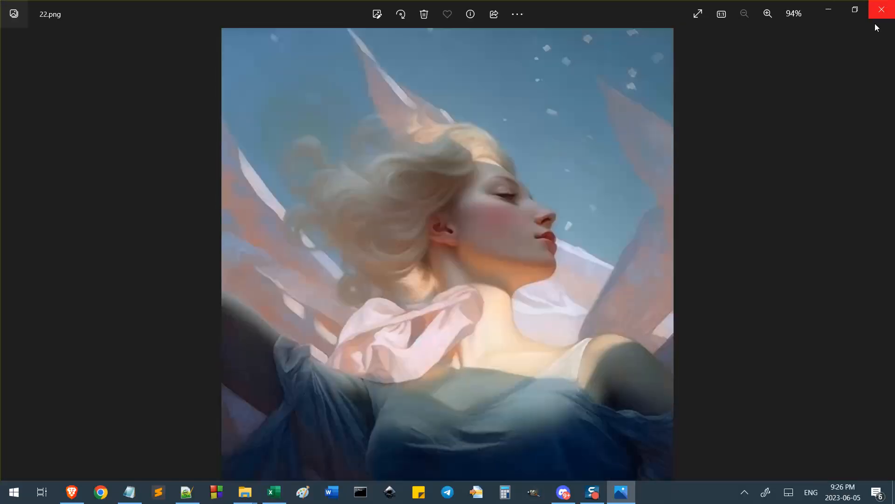
key("Right")
key("Right")
key("Right")
key("Right")
key("Right")
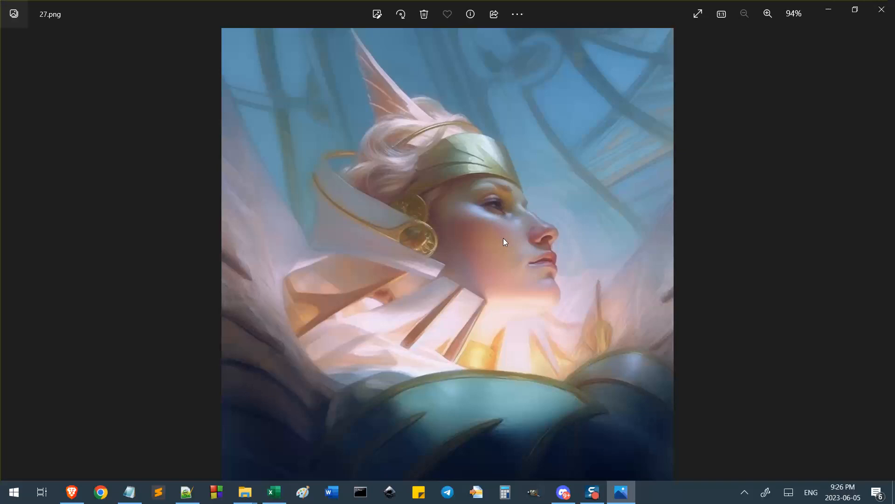
View the images from 27.png onward to 30.png, and close the viewer
key("Right")
key("Right")
key("Right")
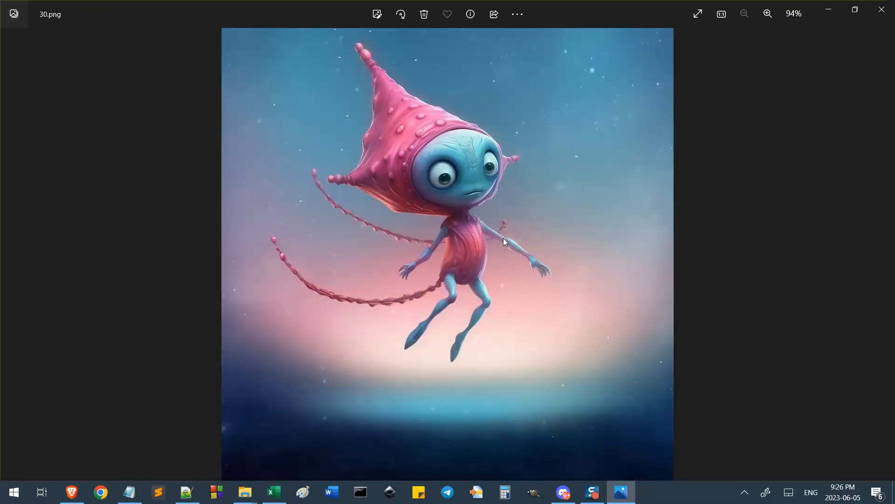
left_click(881, 9)
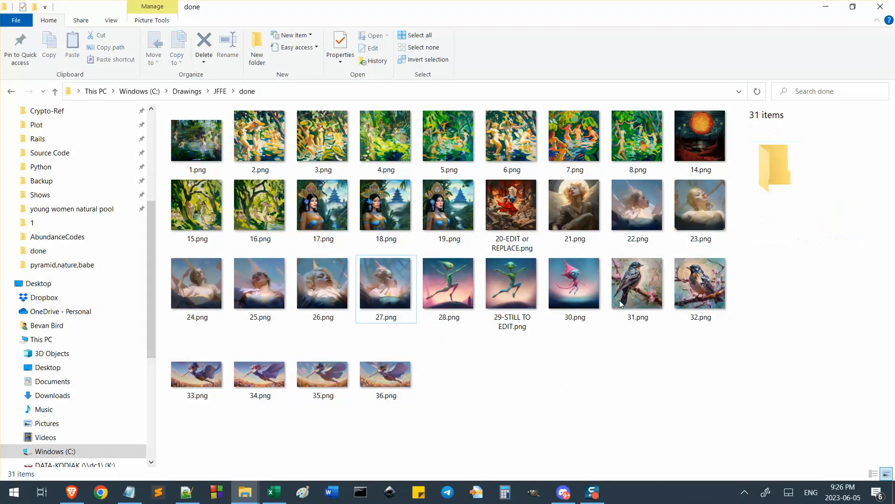
Switch back to Discord and clear the unsent /imag text from the message box
left_click(564, 493)
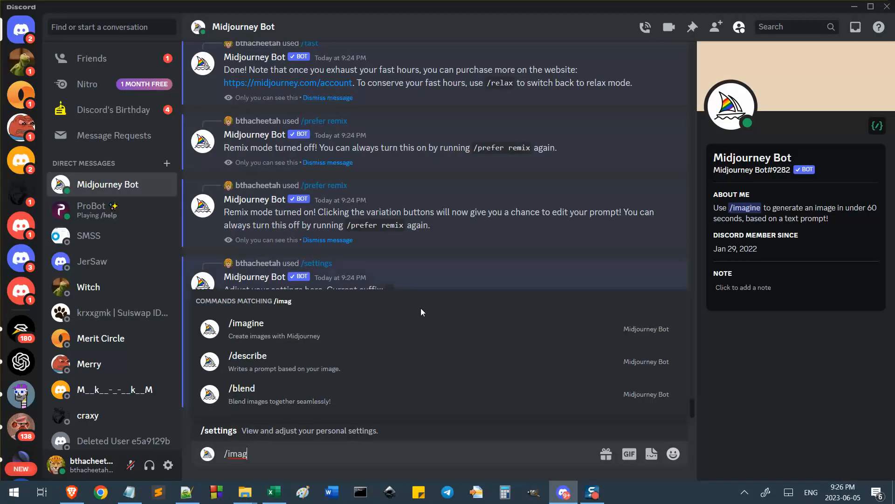
left_click_drag(261, 457, 206, 458)
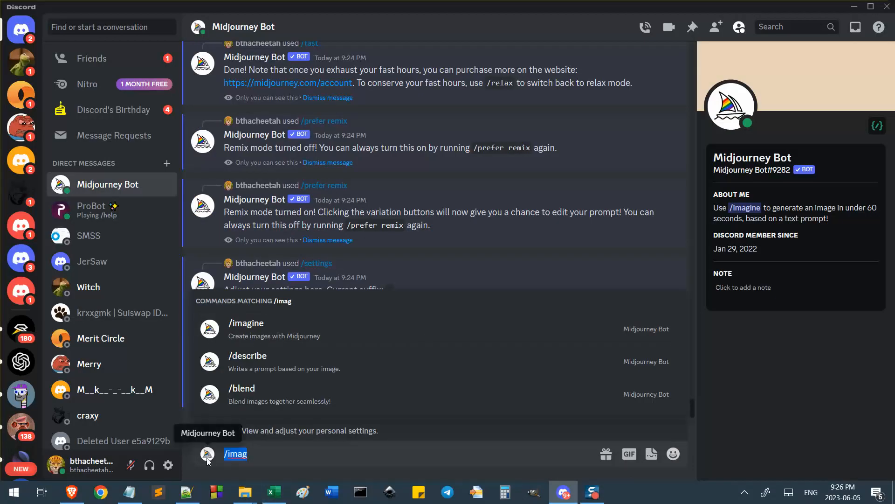
key("BackSpace")
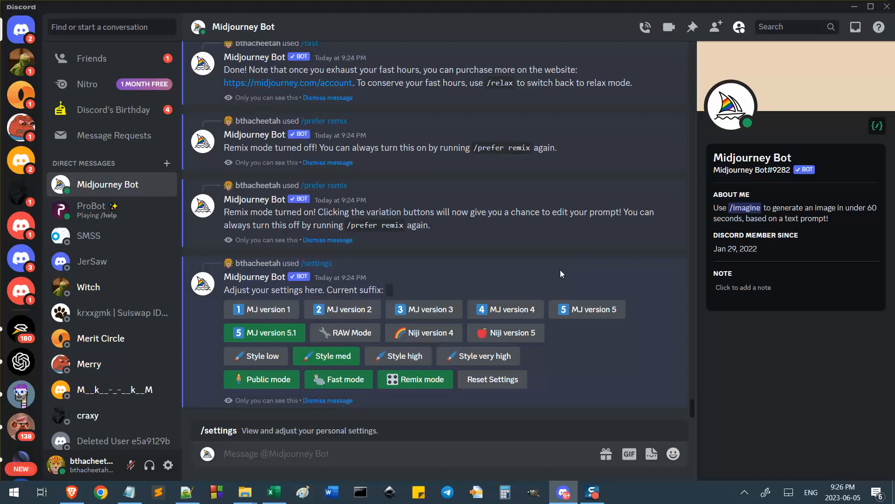
scroll(560, 270, "up", 3)
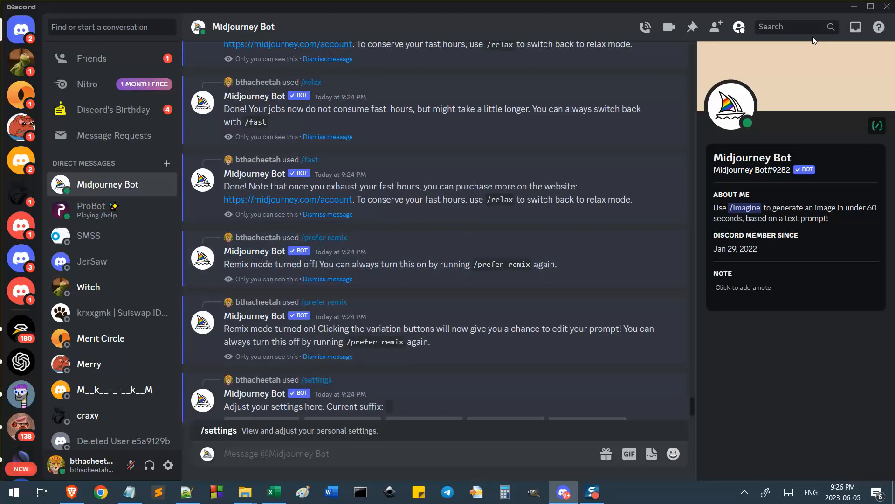
Find the long Little Red Riding Hood prompt with the grey wolf among the inbox mentions and jump to it in the newbies-102 channel
left_click(856, 27)
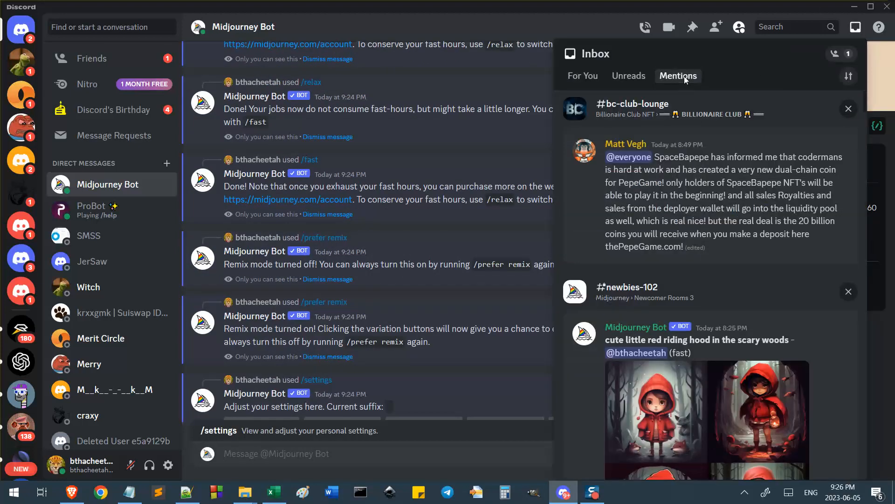
scroll(726, 265, "down", 8)
scroll(725, 265, "down", 10)
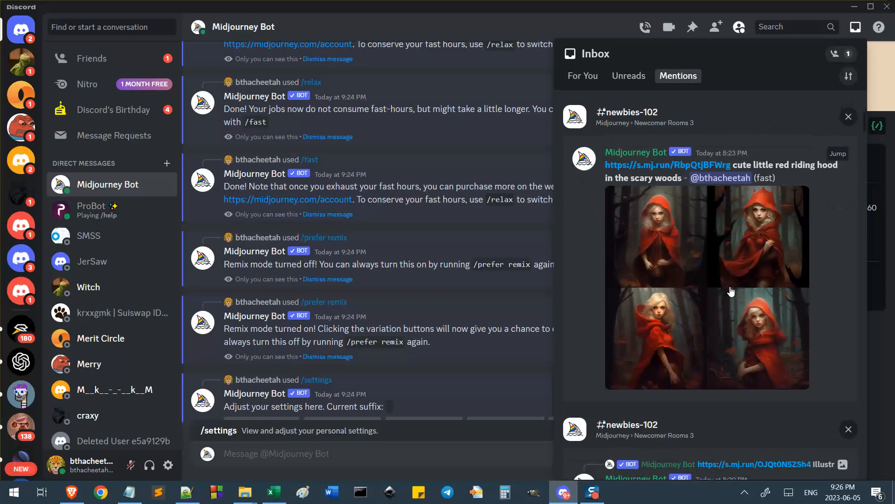
scroll(776, 309, "down", 6)
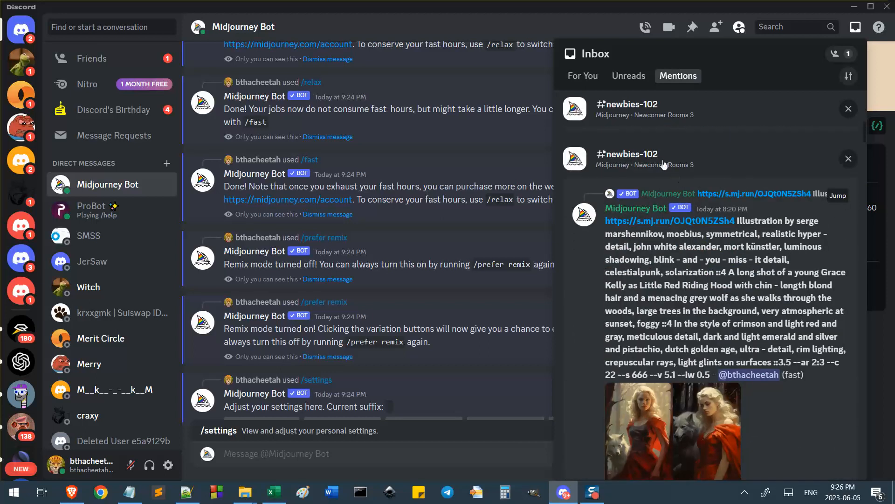
left_click(834, 186)
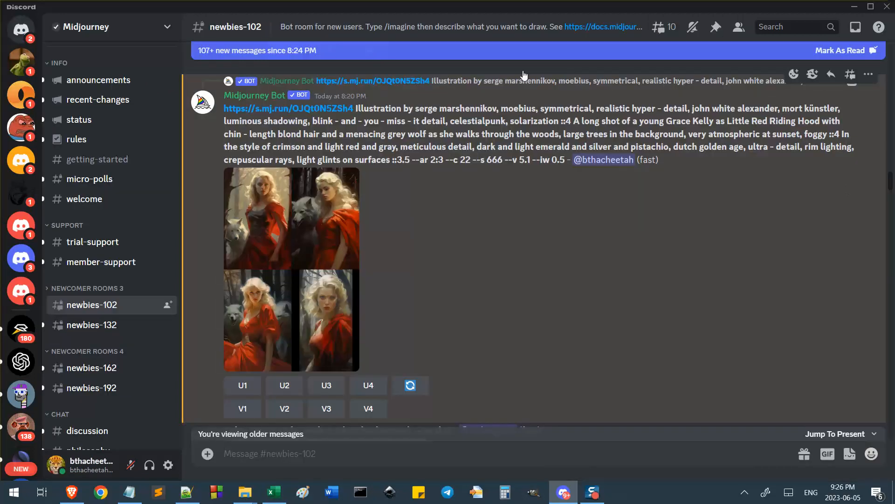
scroll(563, 167, "up", 2)
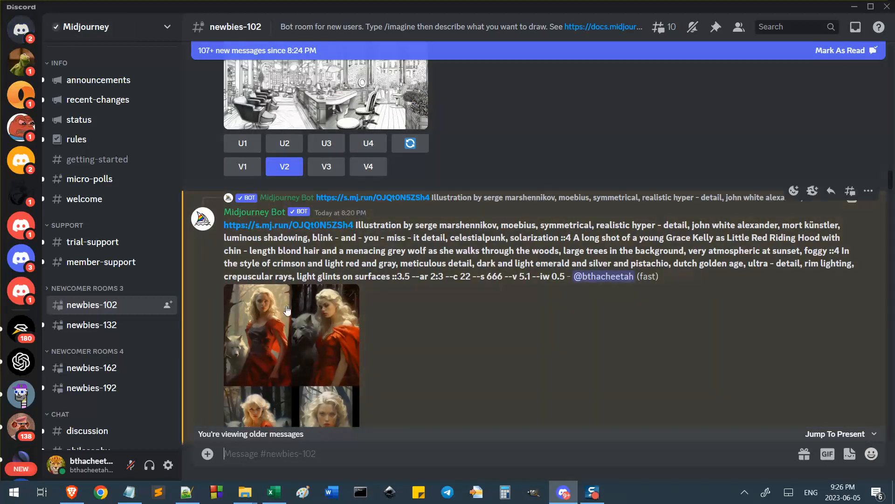
scroll(442, 255, "down", 2)
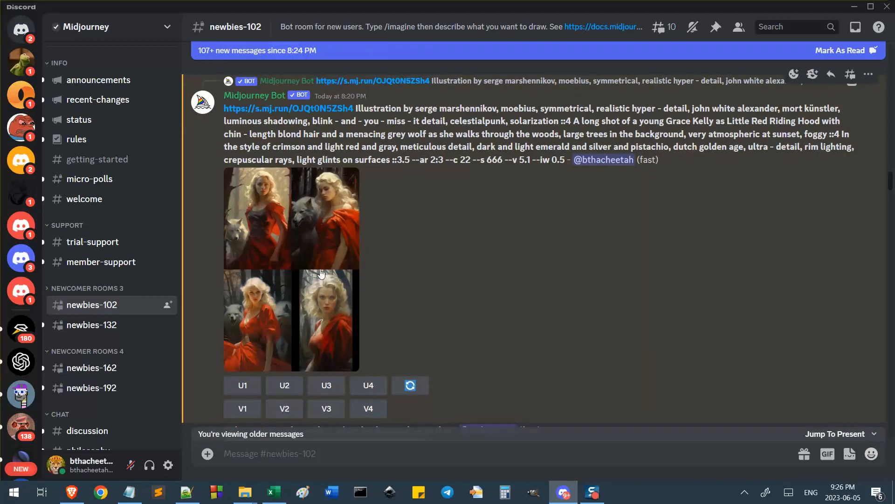
View the Little Red Riding Hood wolf grid enlarged, and copy the link of its message in newbies-102
left_click(354, 318)
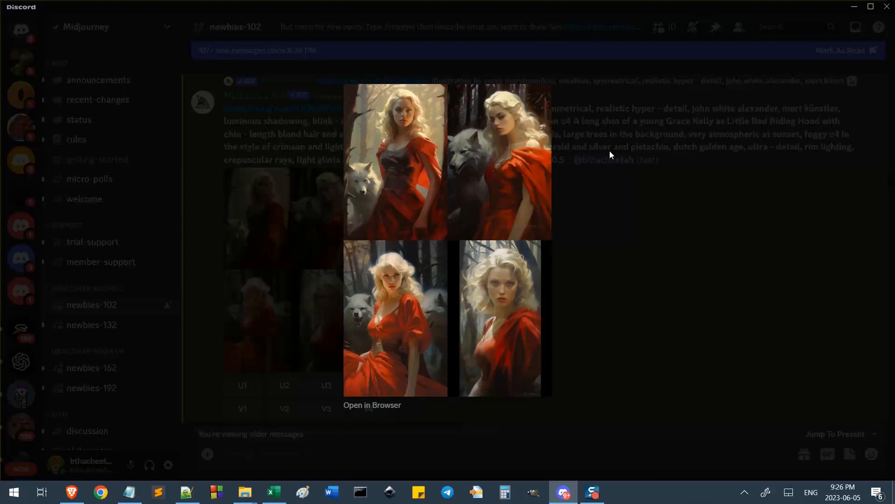
left_click(299, 116)
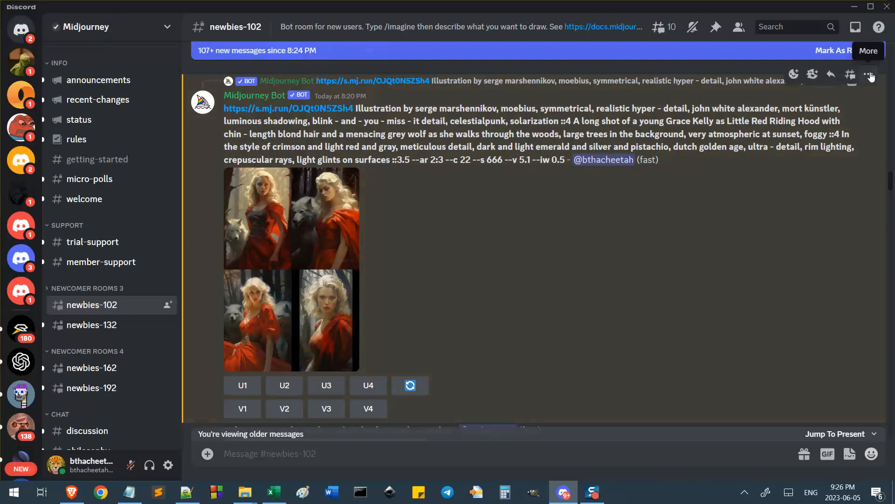
left_click(868, 74)
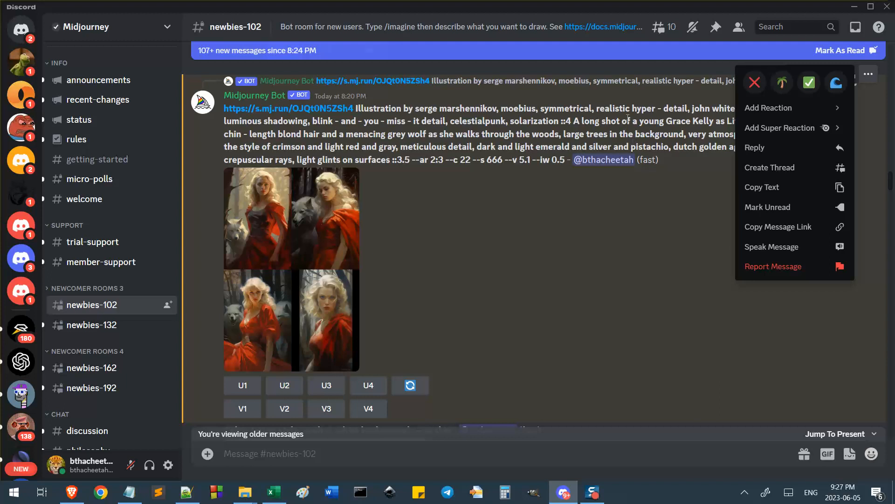
left_click(647, 150)
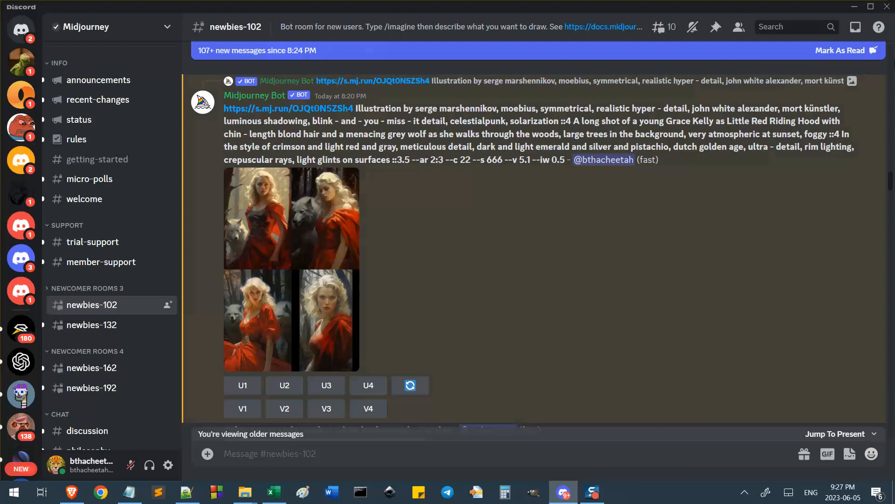
left_click(868, 73)
left_click(785, 229)
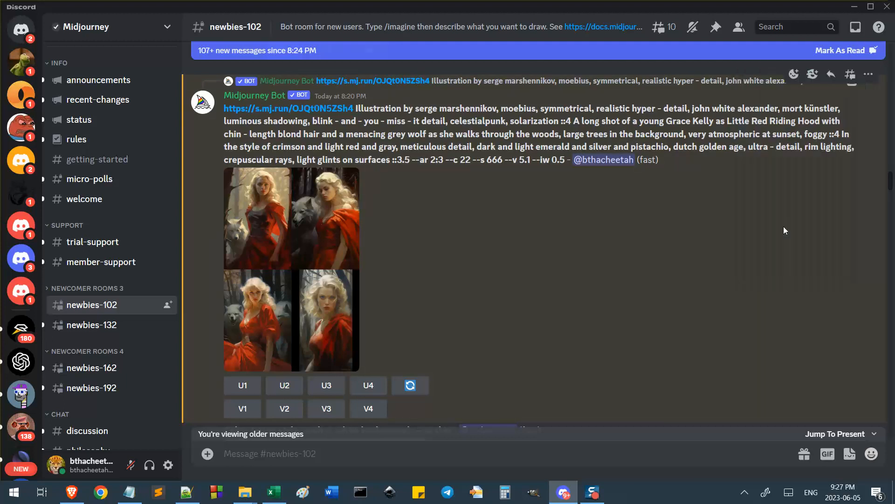
Check the full-size wolf grid in the browser, and upscale the fourth image from its message in Discord
left_click(251, 222)
left_click(373, 405)
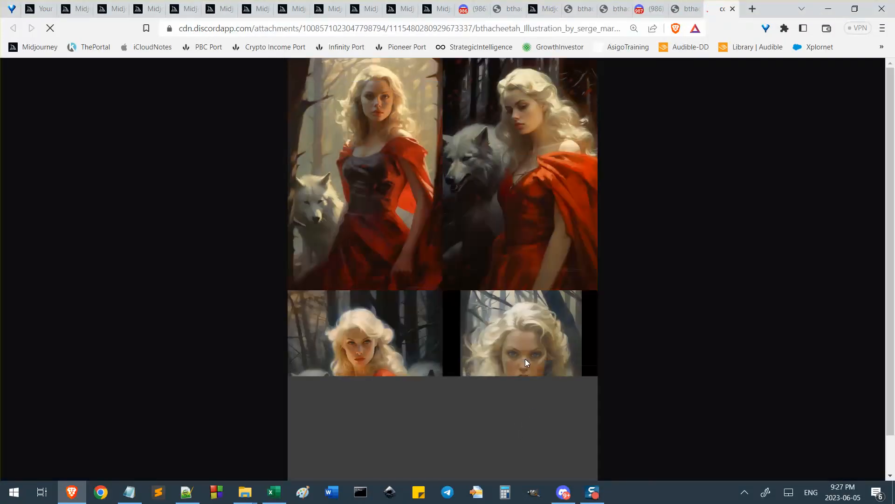
left_click(563, 492)
left_click(656, 268)
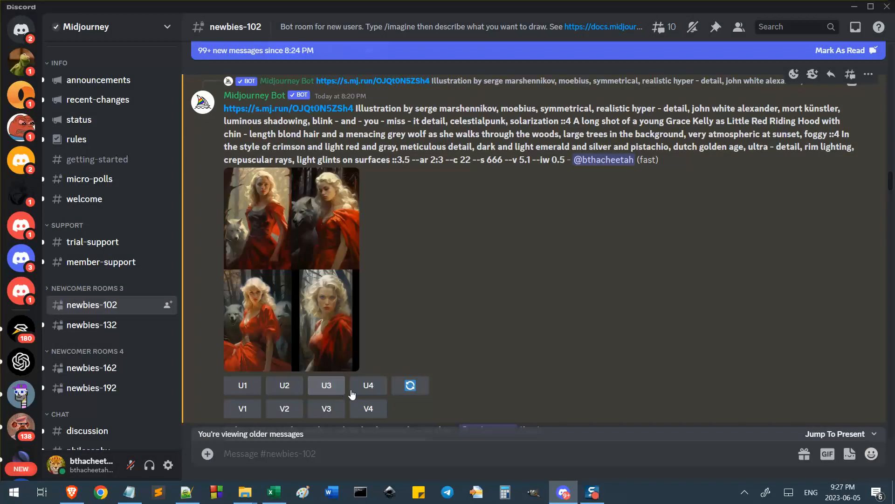
left_click(359, 387)
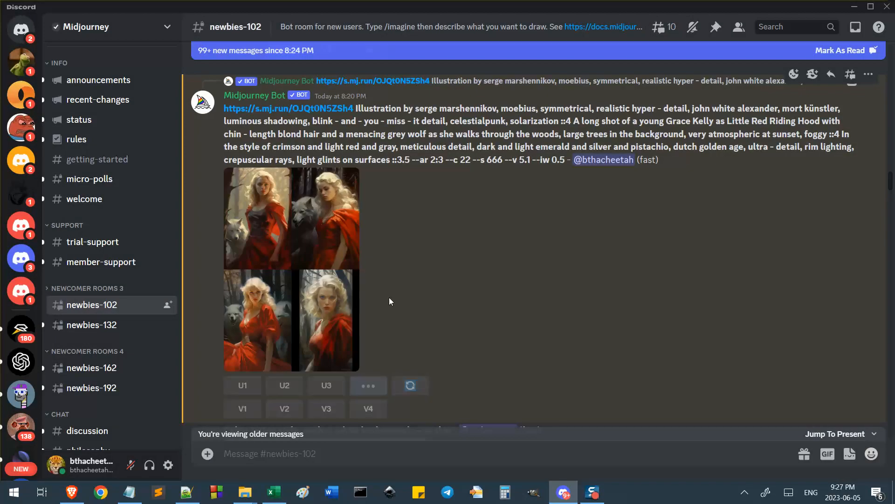
Open the full-size wolf grid in the browser again and cut its complete image URL from the address
left_click(294, 273)
left_click(373, 407)
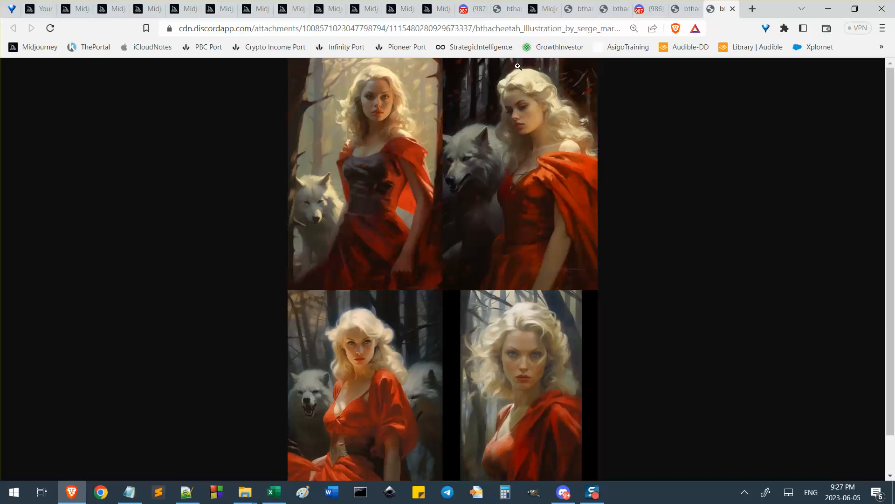
left_click(355, 31)
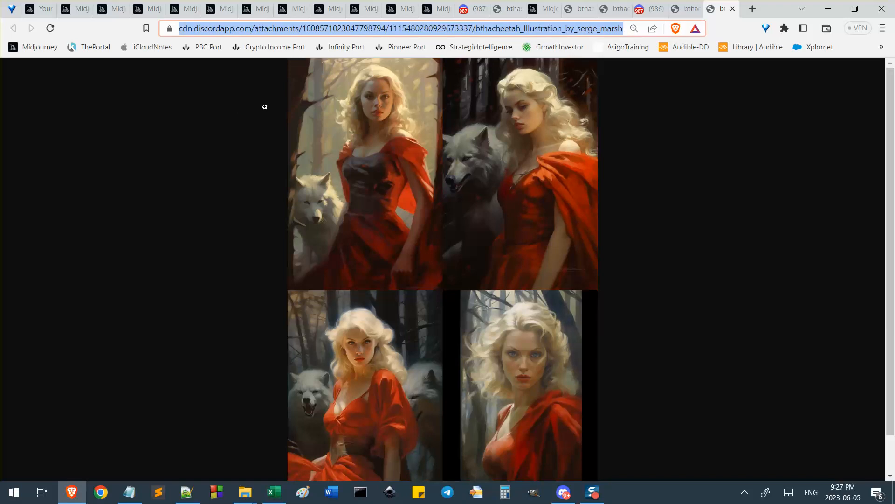
key("BackSpace")
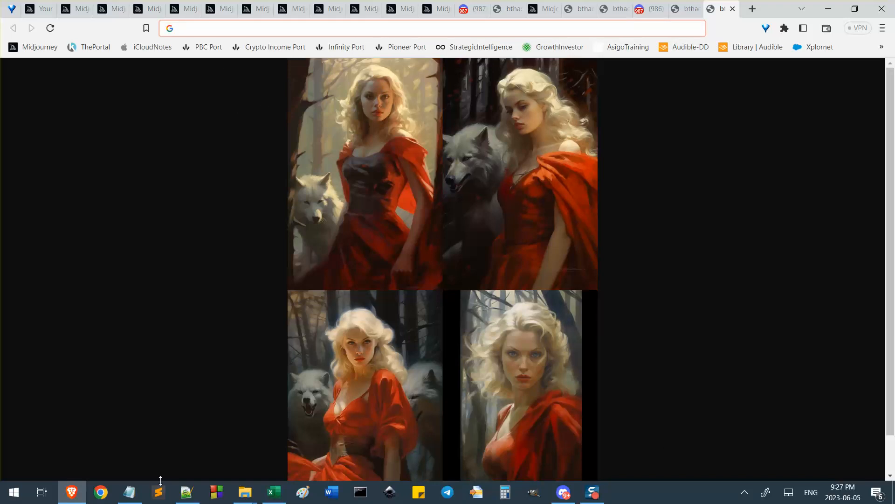
Switch to Notepad and paste the image URL several lines below the earlier job ID, followed by blank lines
left_click(134, 496)
left_click(587, 293)
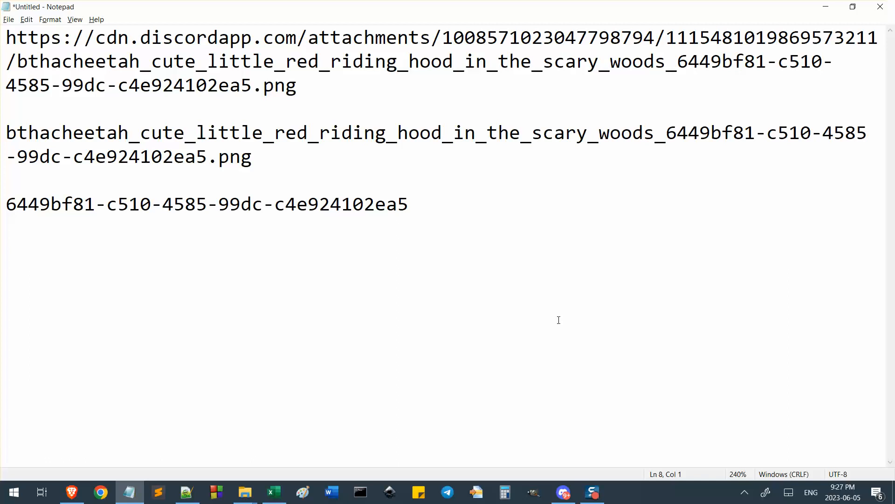
key("Return")
key("Return")
key("Return")
key("Return")
key("Return")
key("ctrl+v")
key("Return")
key("Return")
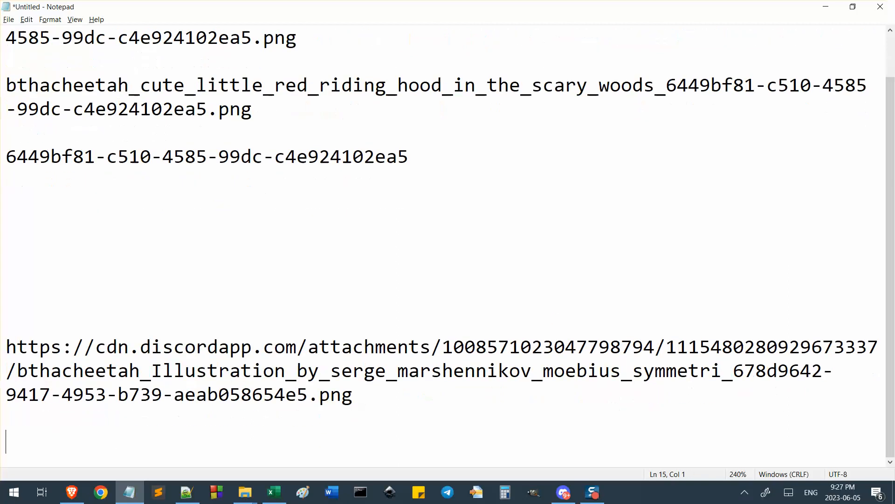
Copy the PNG file name out of the pasted URL and paste it on its own below the URL
left_click_drag(579, 395, 17, 372)
left_click(367, 438)
key("Return")
key("ctrl+v")
key("Return")
key("Return")
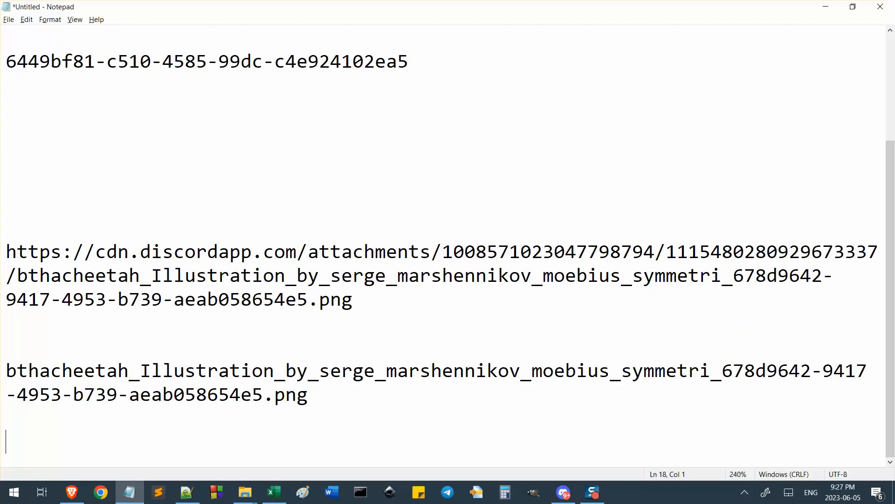
left_click_drag(264, 394, 723, 371)
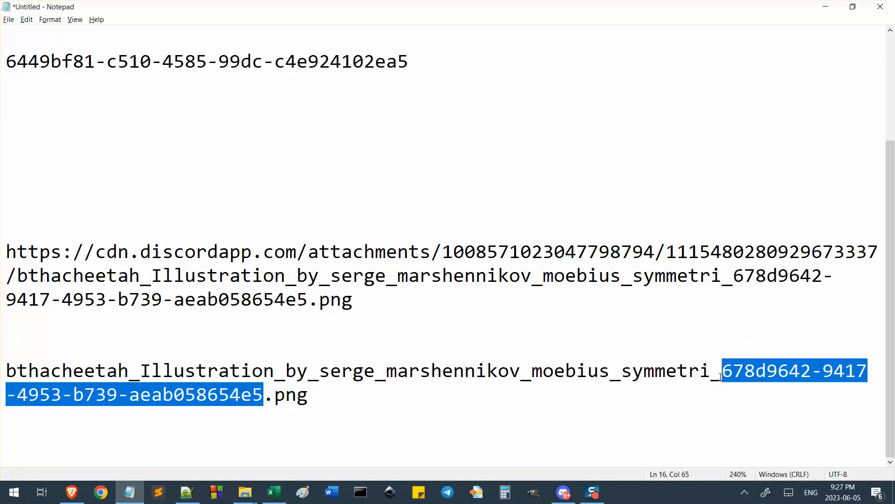
key("ctrl+c")
left_click(351, 436)
key("ctrl+v")
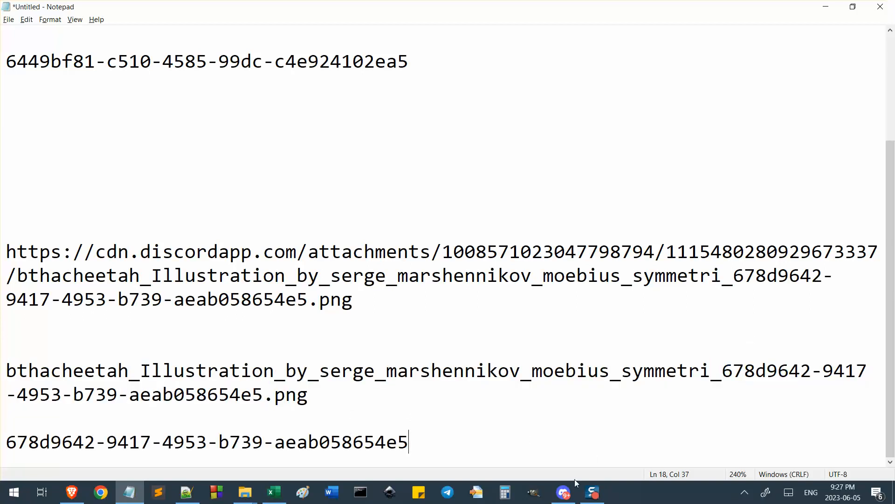
left_click(571, 495)
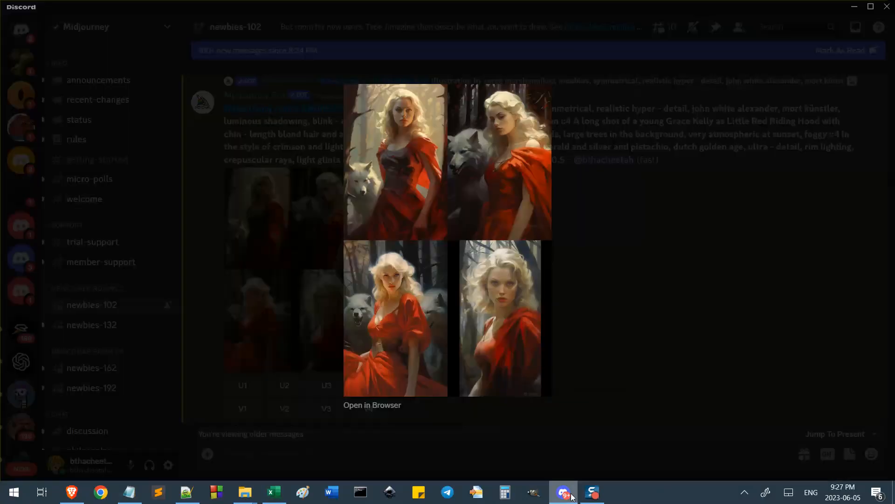
left_click(659, 323)
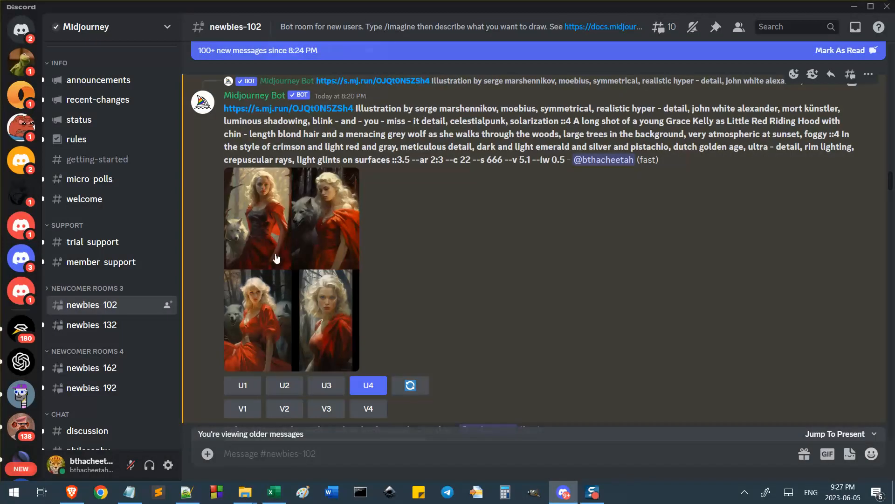
left_click(26, 37)
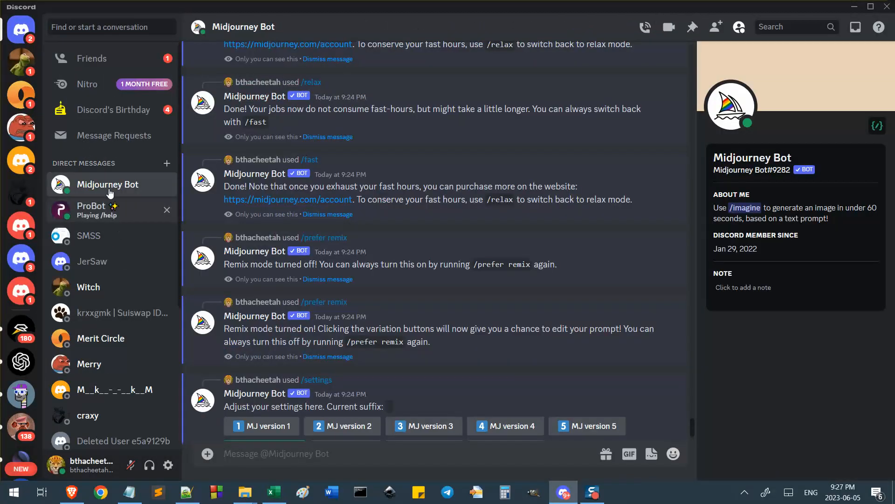
type("/show")
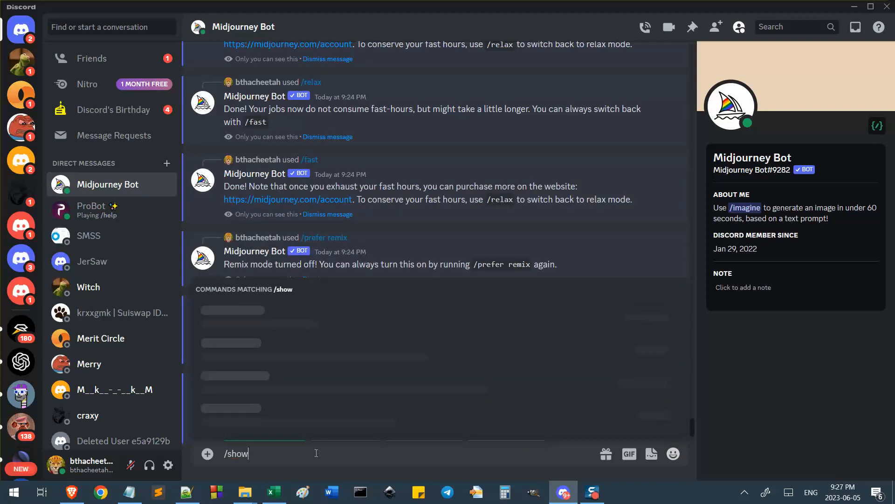
key("Tab")
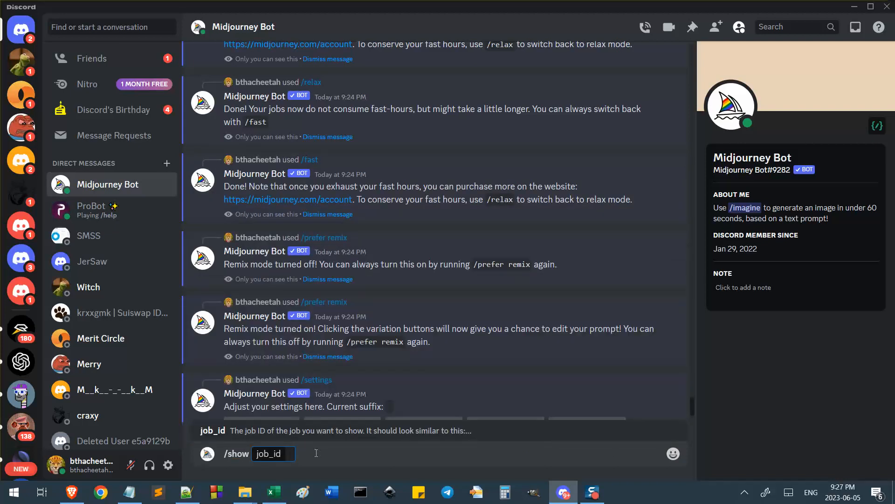
key("ctrl+v")
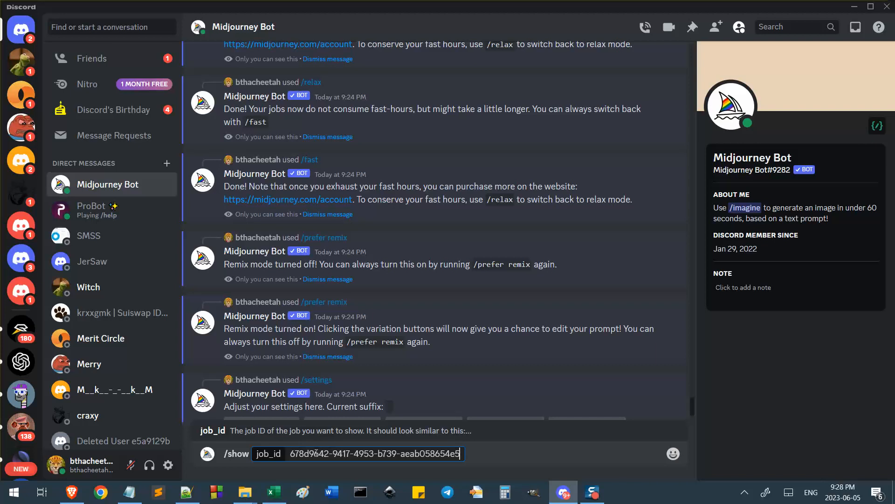
key("Return")
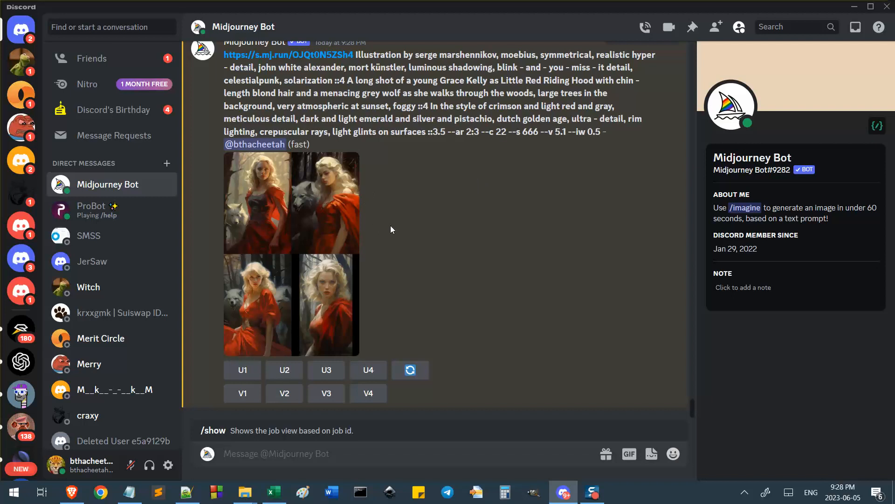
Review the prompt and image grid of the retrieved job, view the grid enlarged, and close the viewer
scroll(413, 247, "up", 1)
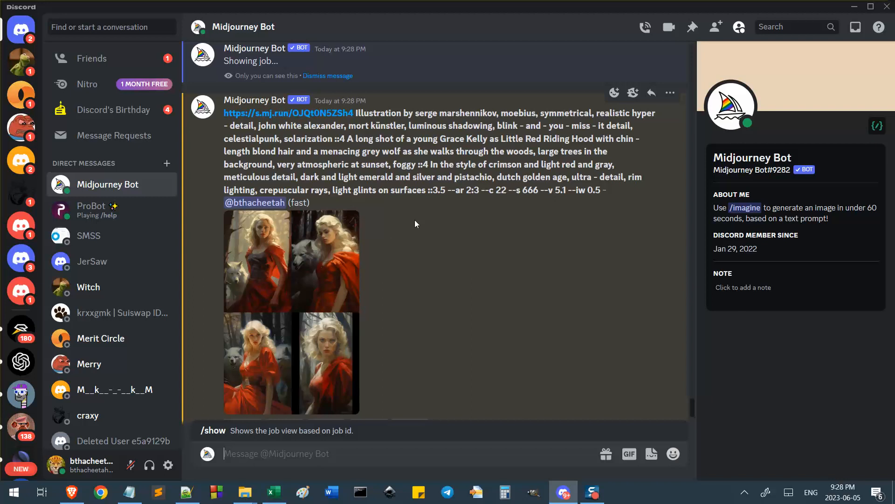
scroll(415, 220, "down", 1)
scroll(416, 230, "up", 1)
scroll(455, 254, "down", 1)
left_click(292, 215)
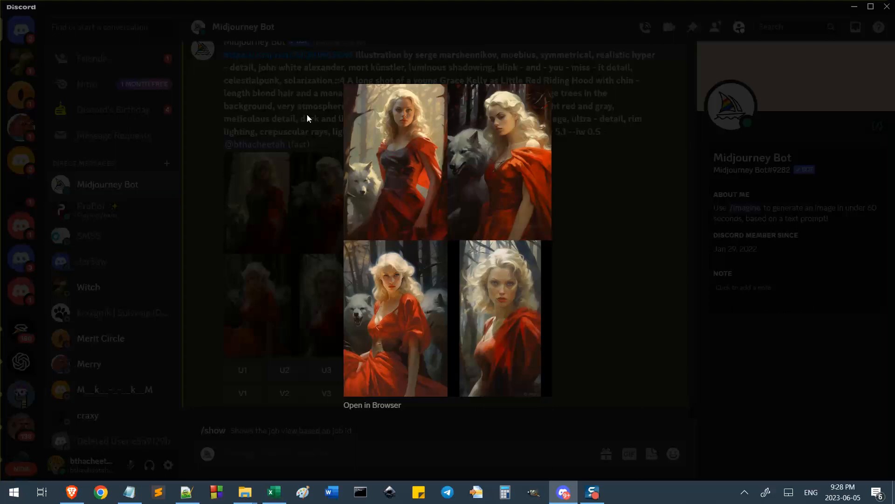
left_click(322, 121)
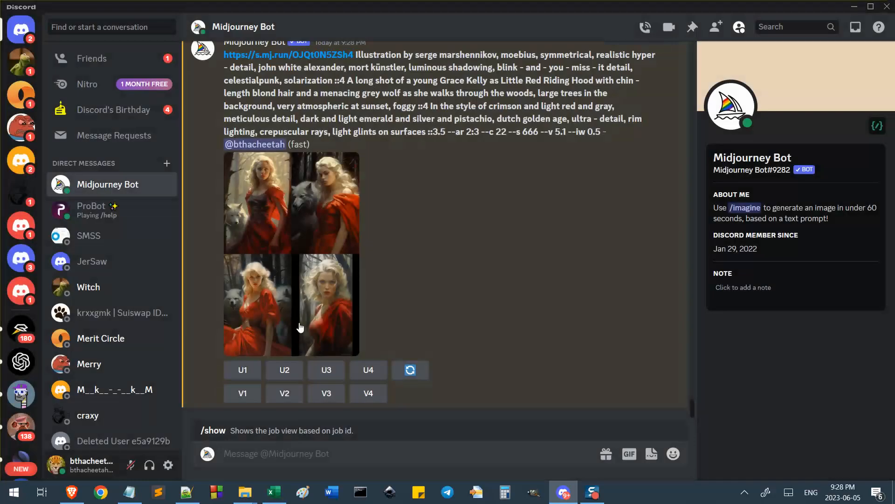
Request variations of the fourth image in the retrieved grid, submitting the Remix Prompt form with its existing prompt
left_click(368, 395)
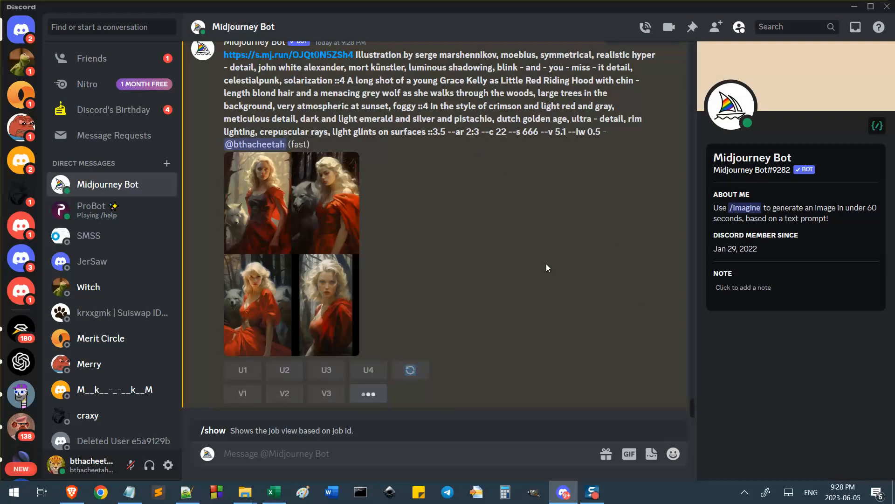
scroll(429, 259, "down", 2)
scroll(428, 259, "down", 4)
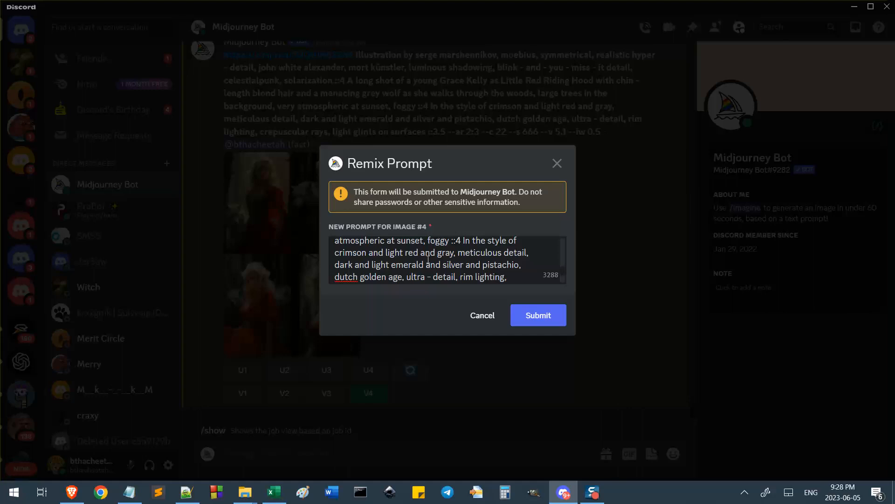
left_click(535, 312)
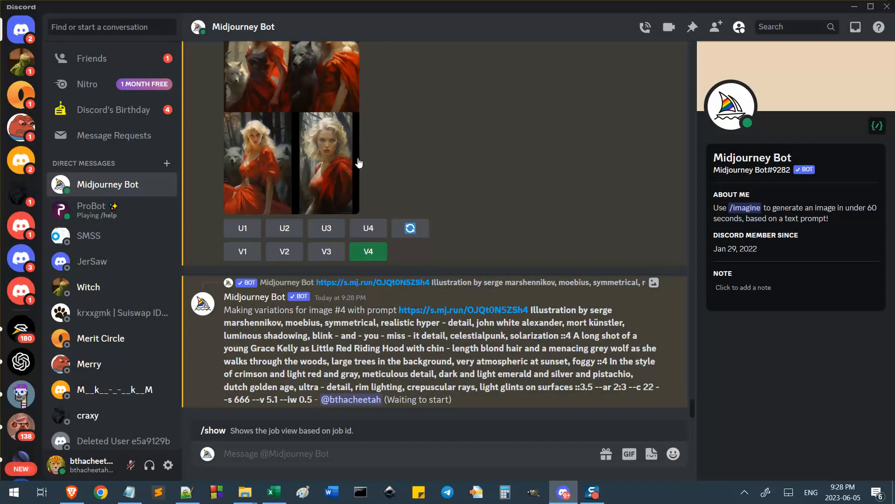
View the retrieved grid enlarged once more, upscale its second image, and bring the upscaled result into view
scroll(363, 211, "up", 5)
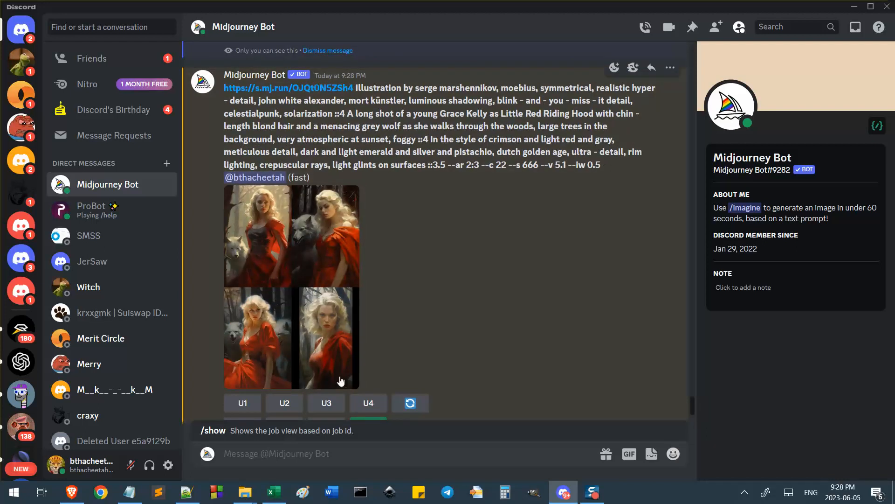
left_click(322, 326)
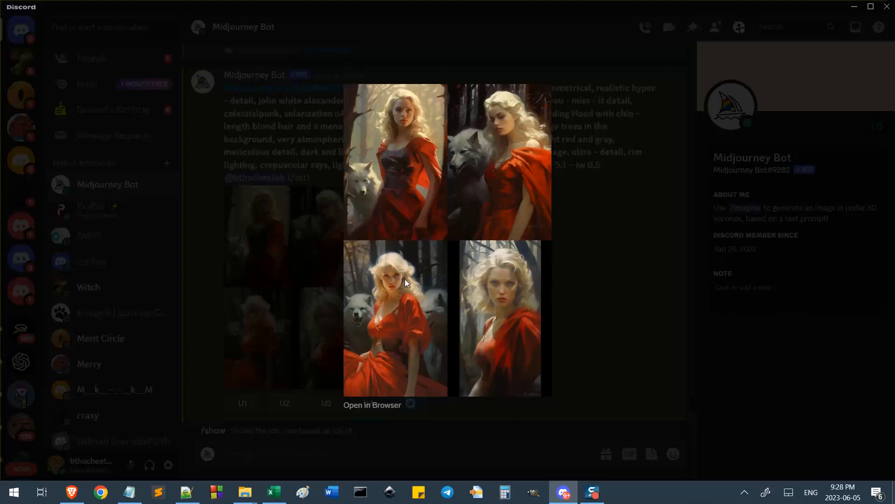
left_click(568, 225)
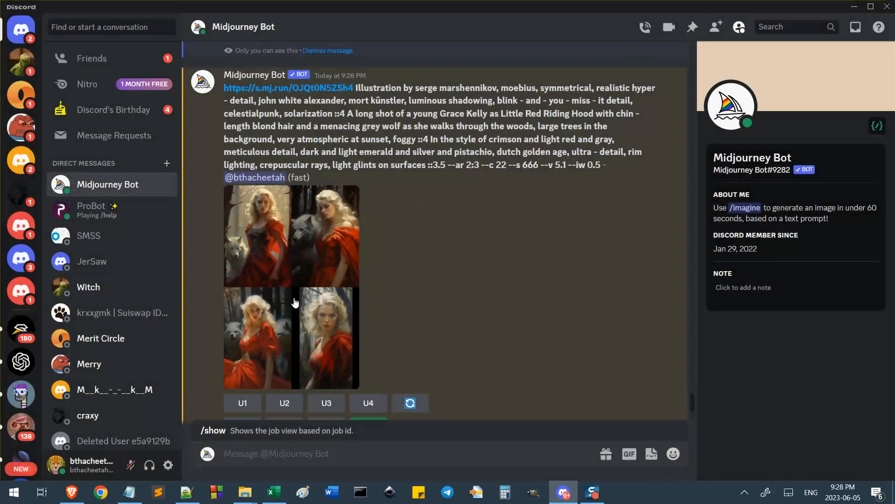
left_click(284, 403)
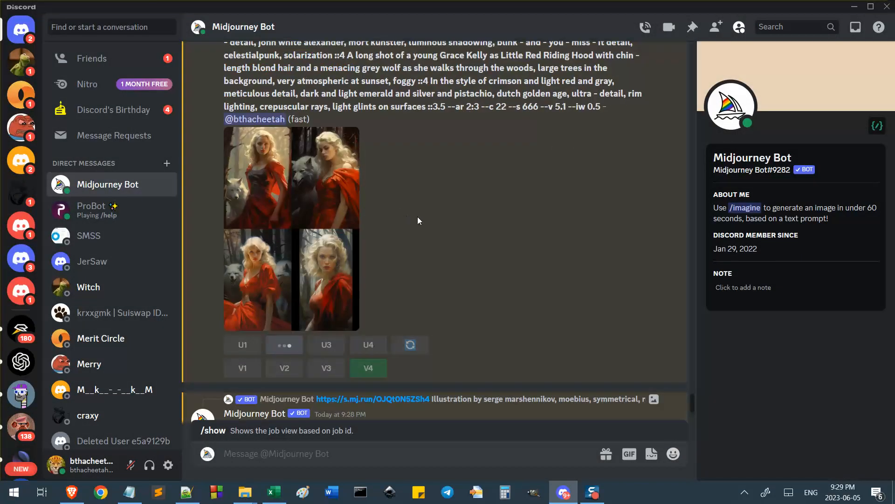
scroll(418, 216, "down", 5)
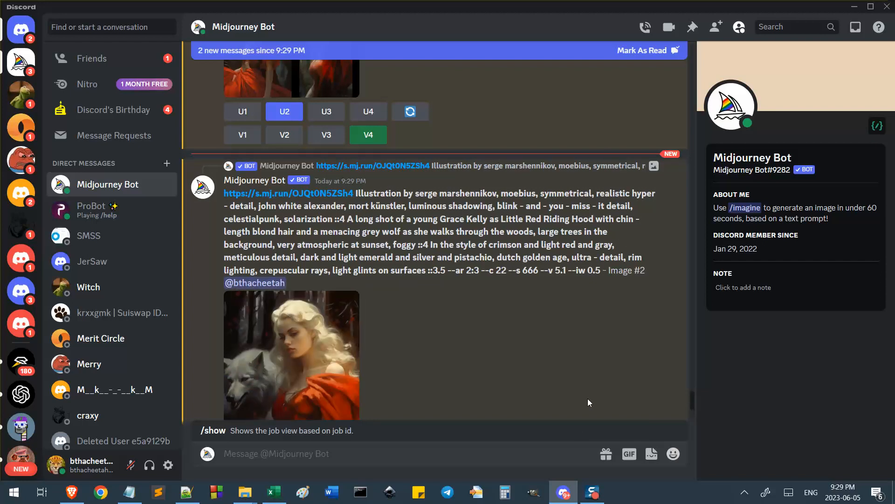
Switch to the browser, close the wolf grid, red-hooded girl grid and newbies-102 pages, and return to Discord
left_click(68, 497)
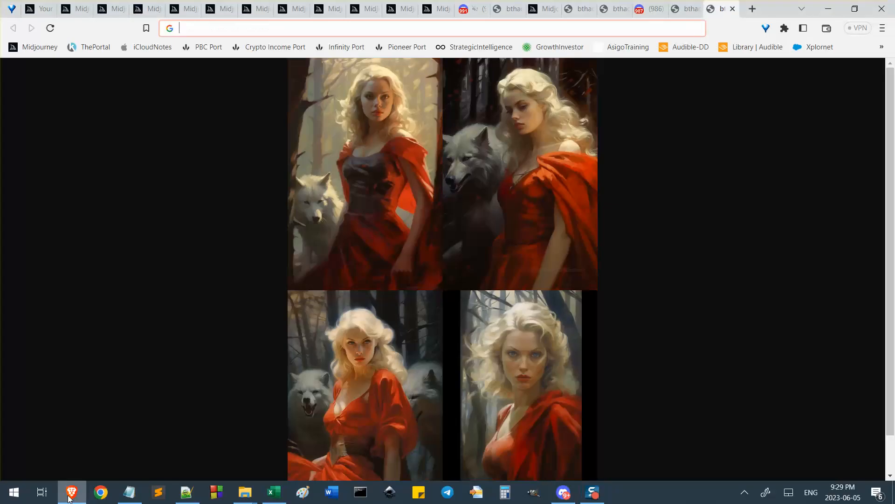
left_click(732, 8)
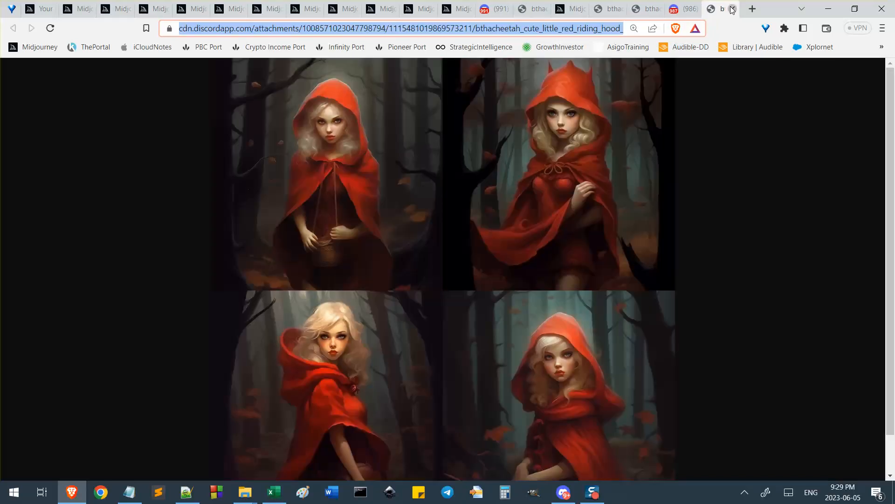
left_click(732, 8)
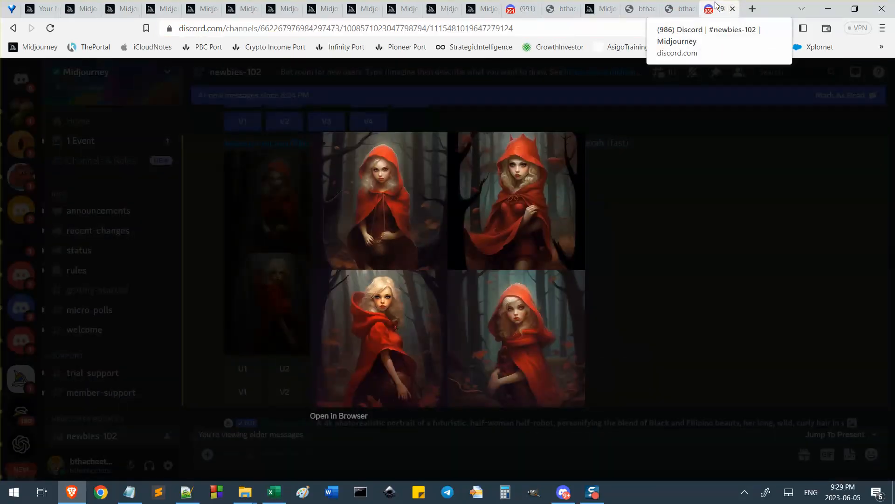
left_click(732, 9)
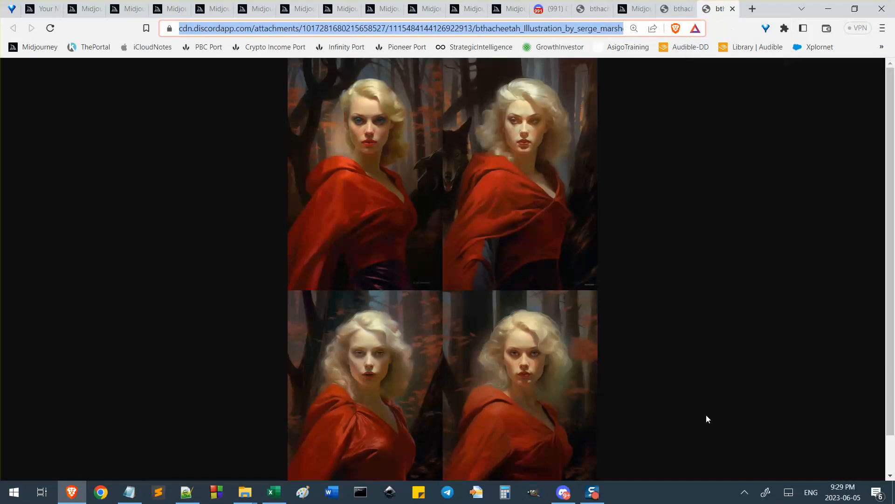
left_click(563, 492)
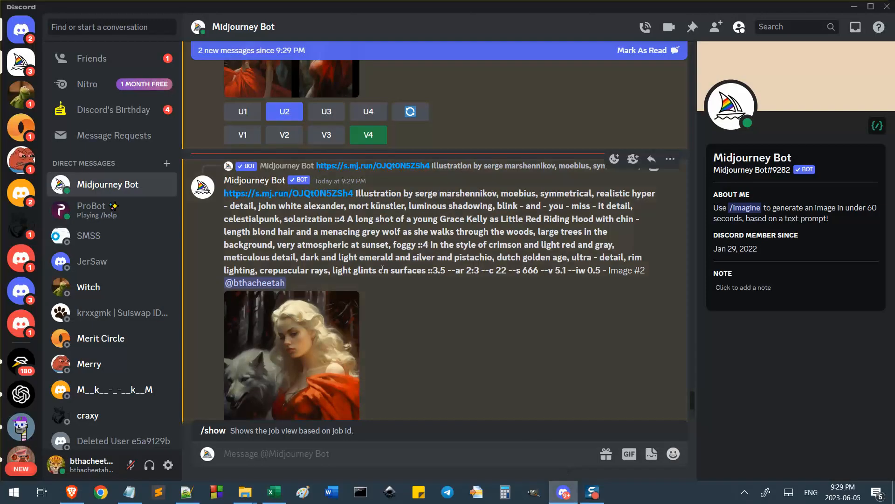